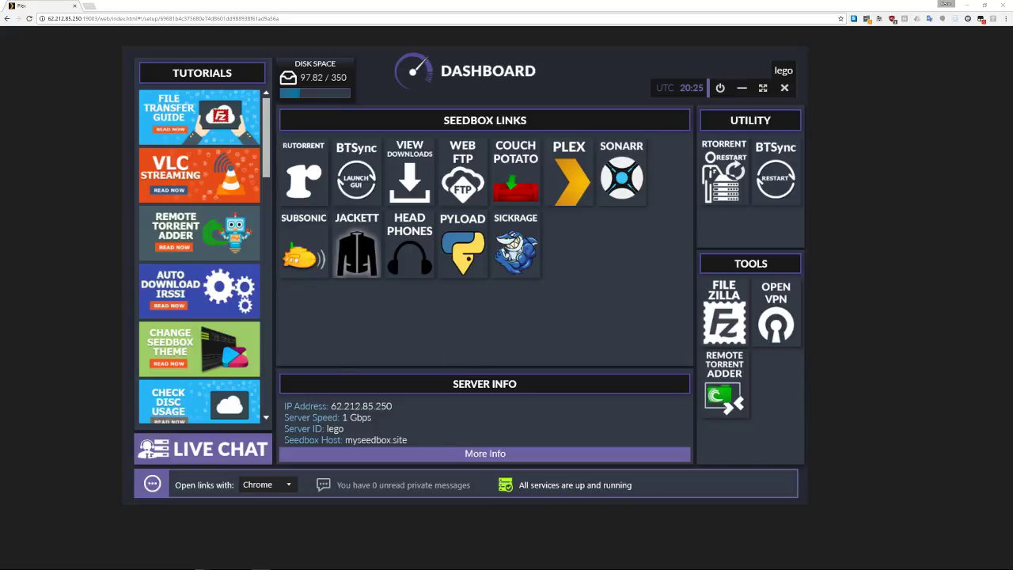
# Switch away from the seedbox dashboard with Alt+Tab to reveal the 'How Plex Works' page
pyautogui.hotkey('alt', 'Tab')
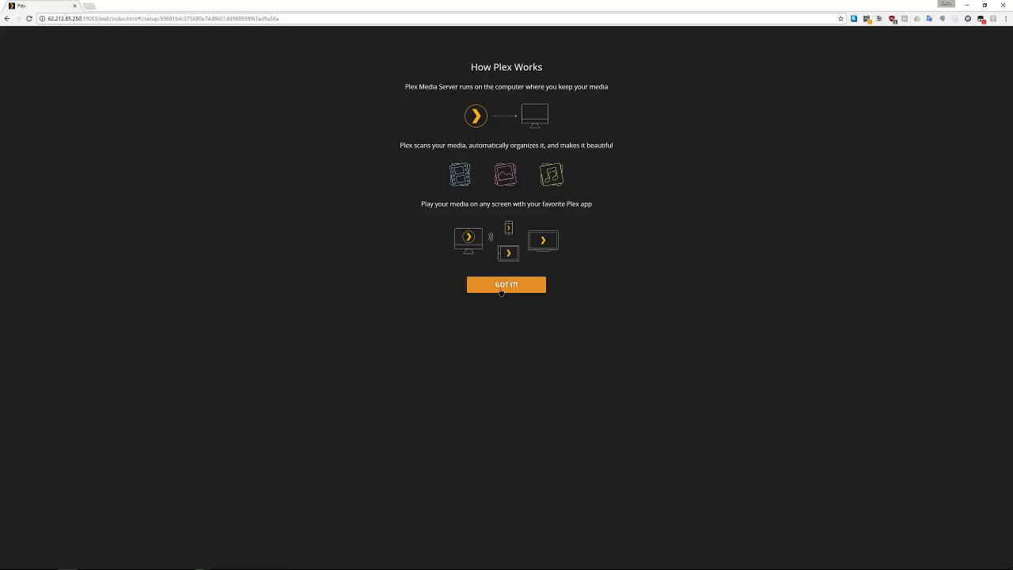
# Name the server 'Seedbox' and continue to the Organize Your Media step
pyautogui.click(501, 290)
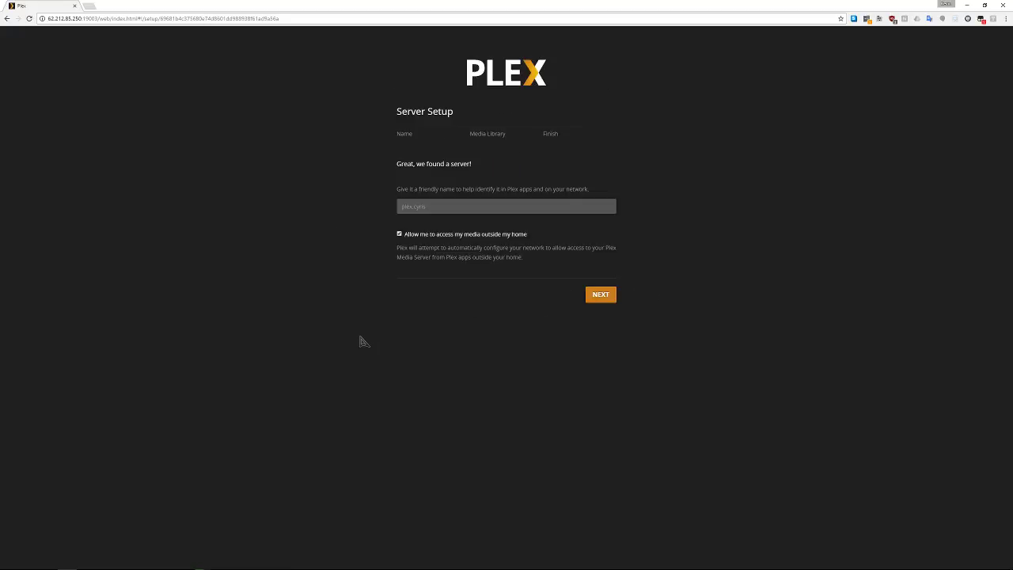
pyautogui.click(453, 207)
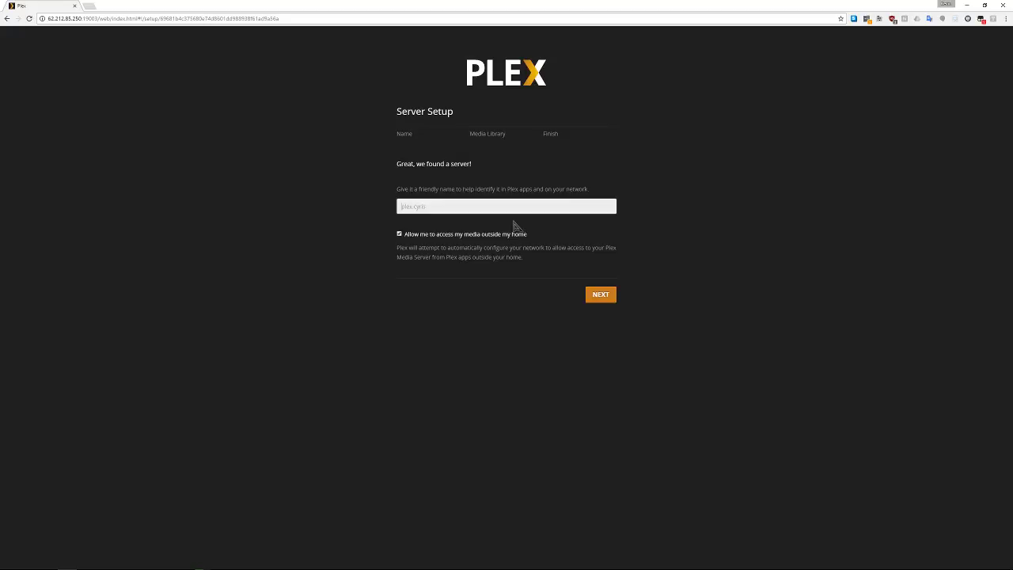
pyautogui.write('Seedbox')
pyautogui.click(601, 294)
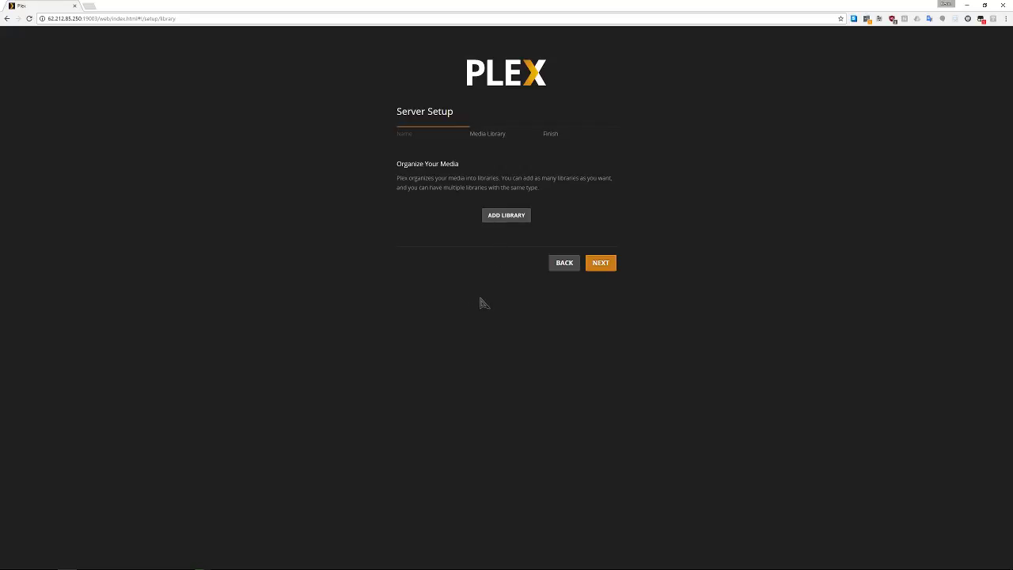
# Begin a TV Shows library keeping the name 'TV Shows' and continue to Add folders
pyautogui.click(504, 220)
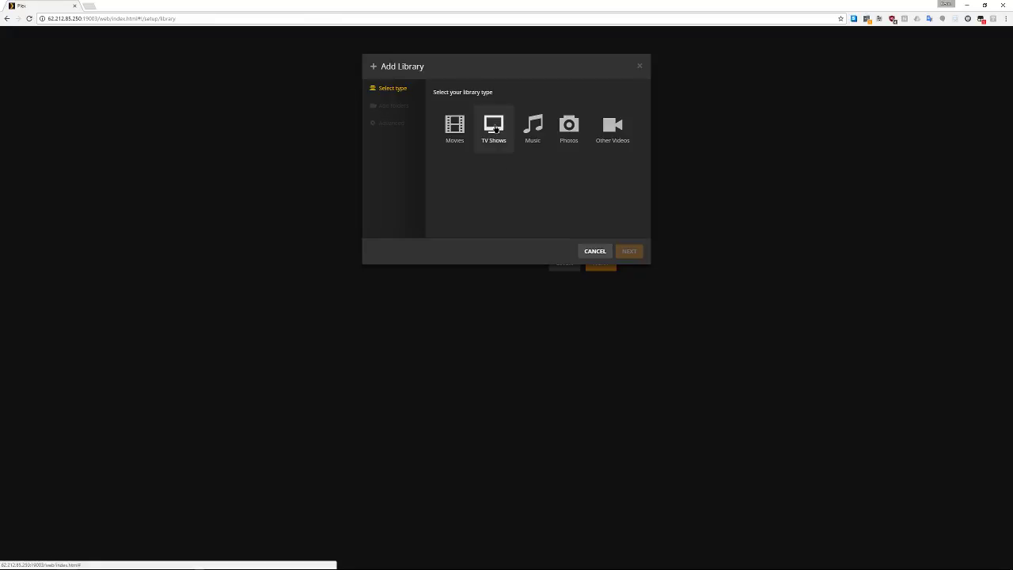
pyautogui.click(495, 131)
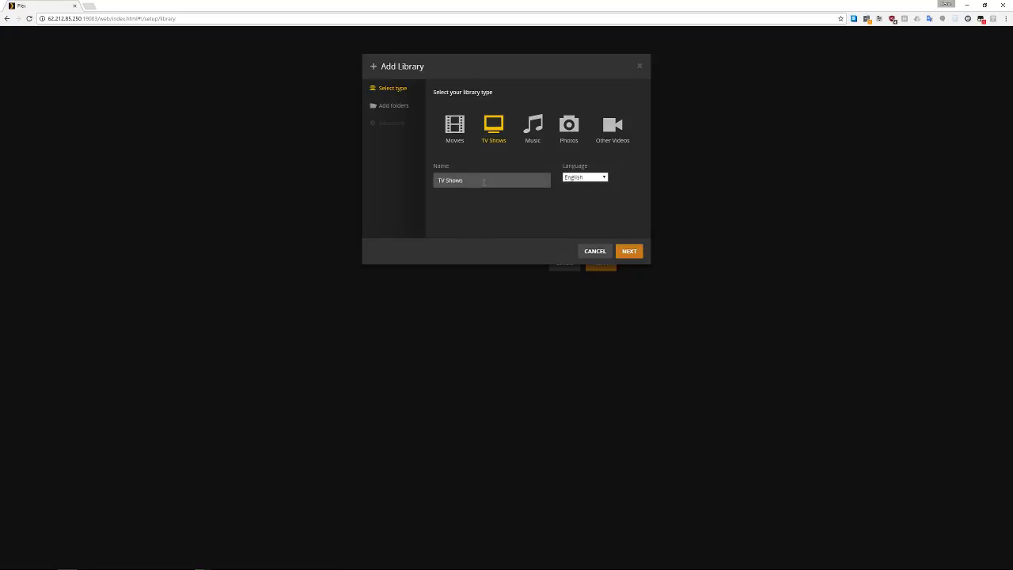
pyautogui.tripleClick(472, 181)
pyautogui.click(480, 220)
pyautogui.click(628, 251)
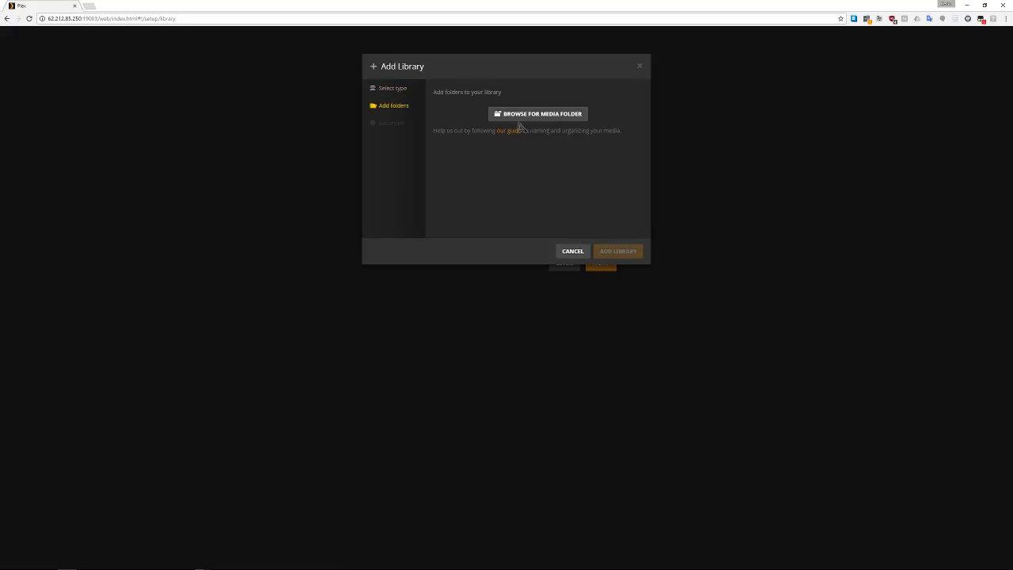
# Add the downloads/manual/automovie folder, retrying after a load error, and create the TV Shows library
pyautogui.click(525, 115)
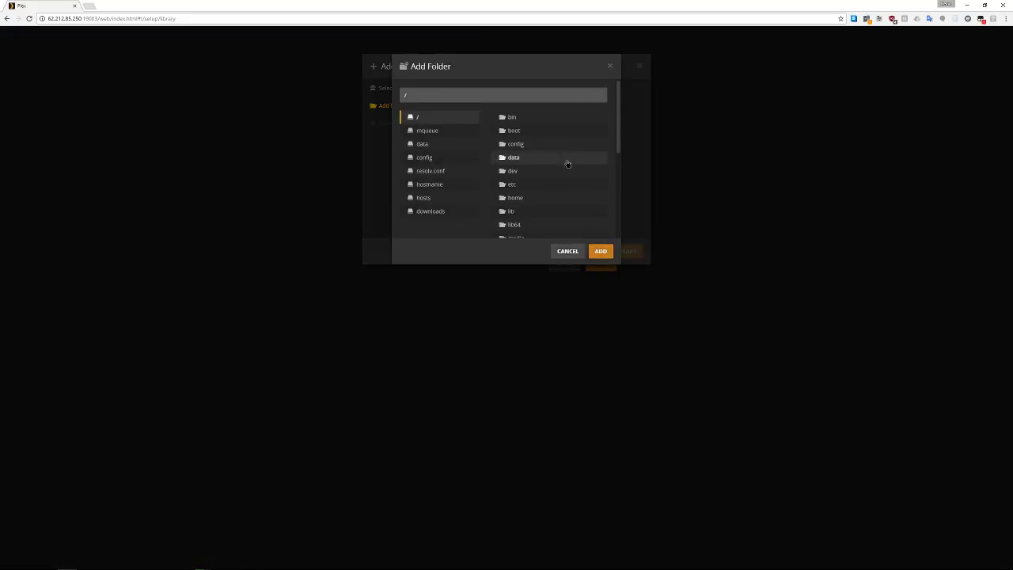
pyautogui.click(425, 214)
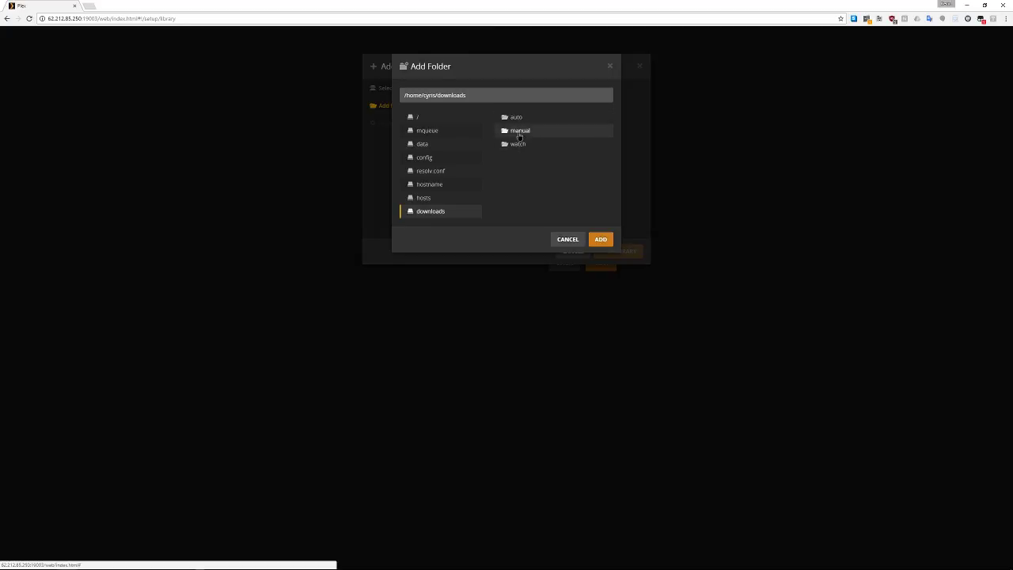
pyautogui.click(519, 132)
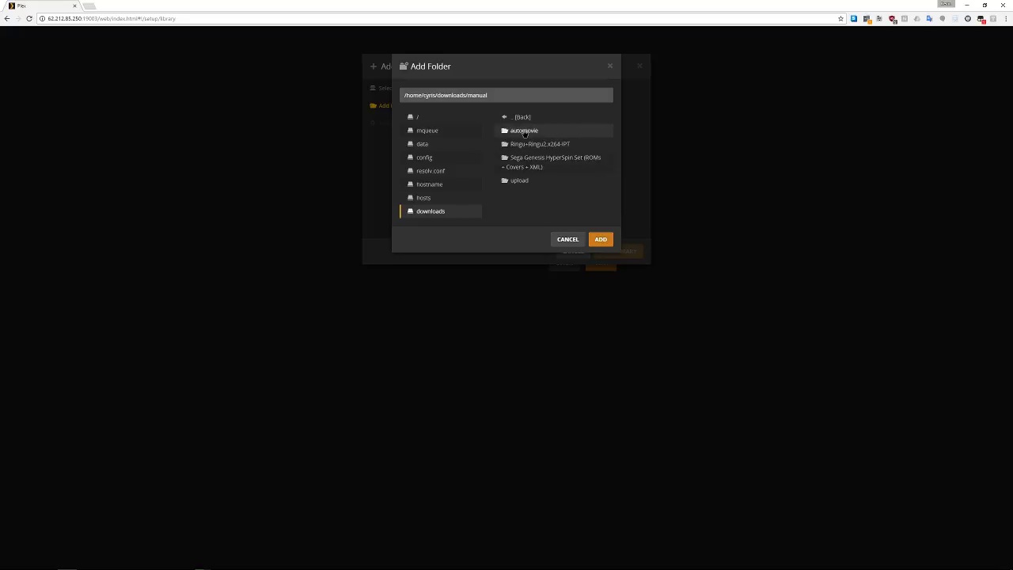
pyautogui.click(524, 131)
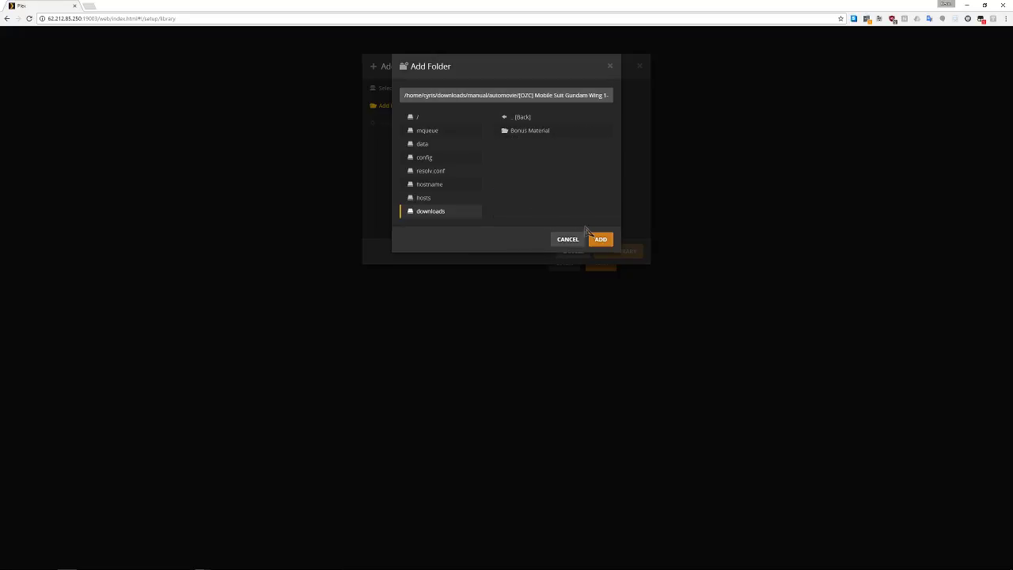
pyautogui.click(568, 239)
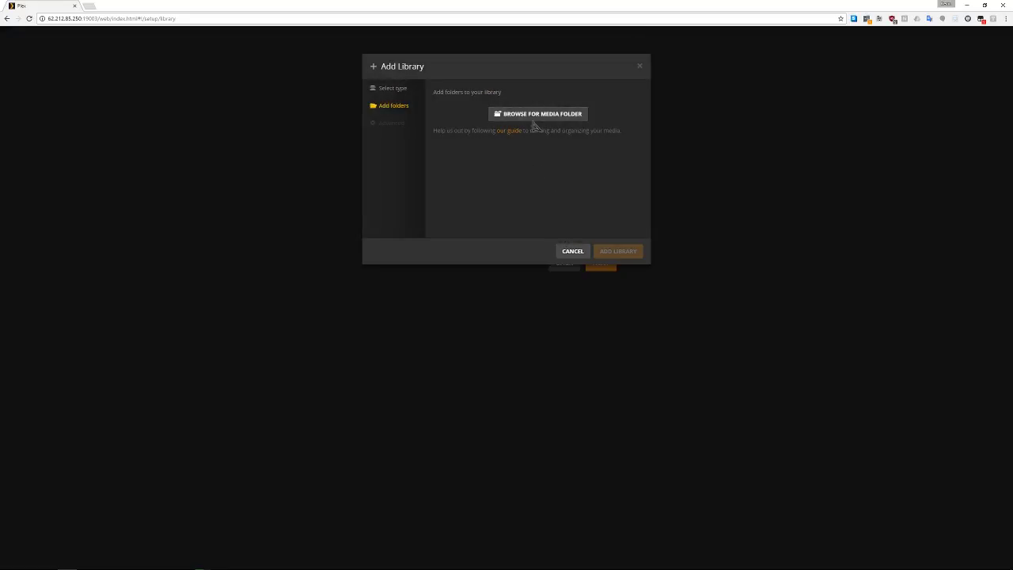
pyautogui.click(537, 119)
pyautogui.click(442, 211)
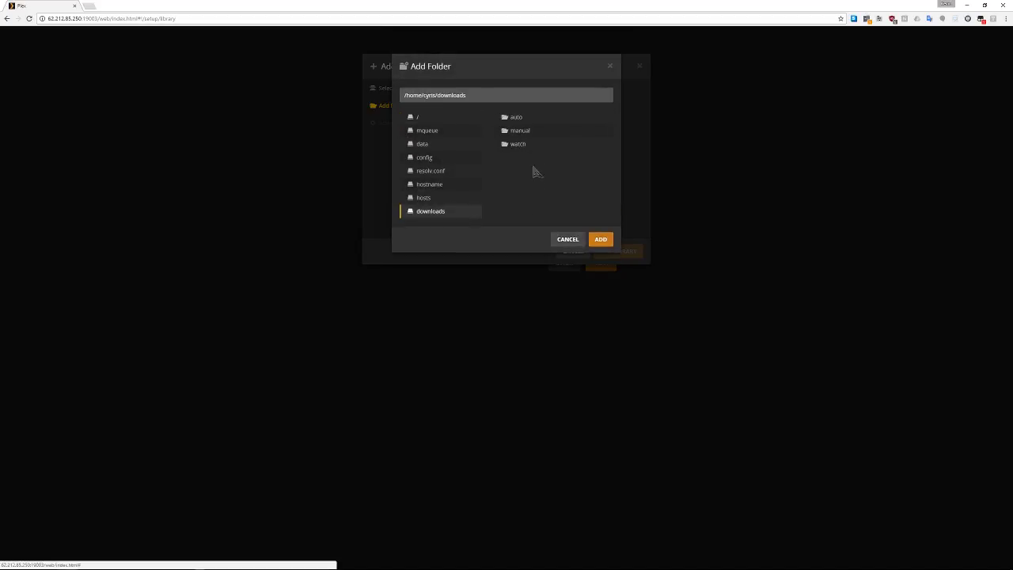
pyautogui.click(528, 133)
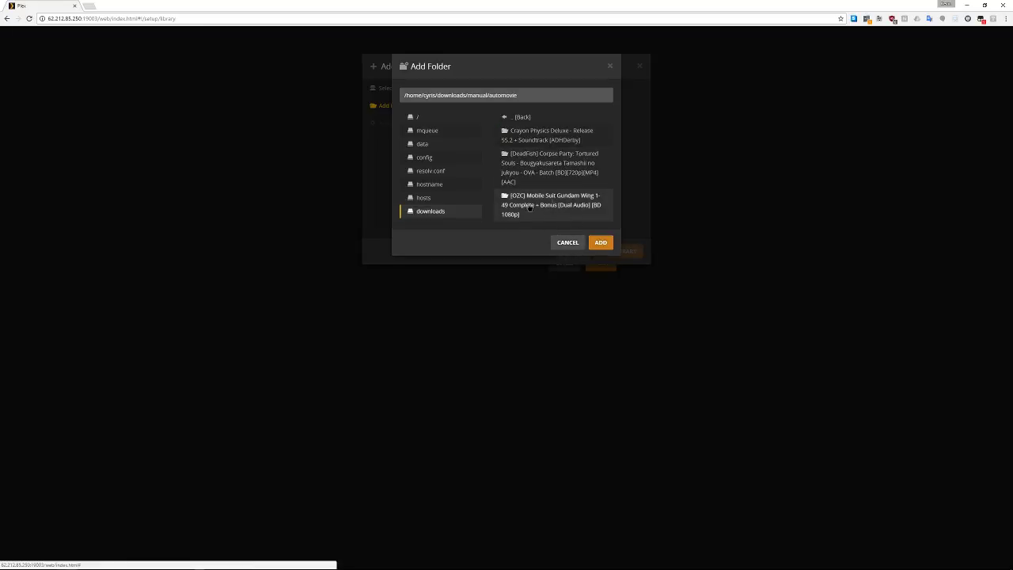
pyautogui.click(601, 242)
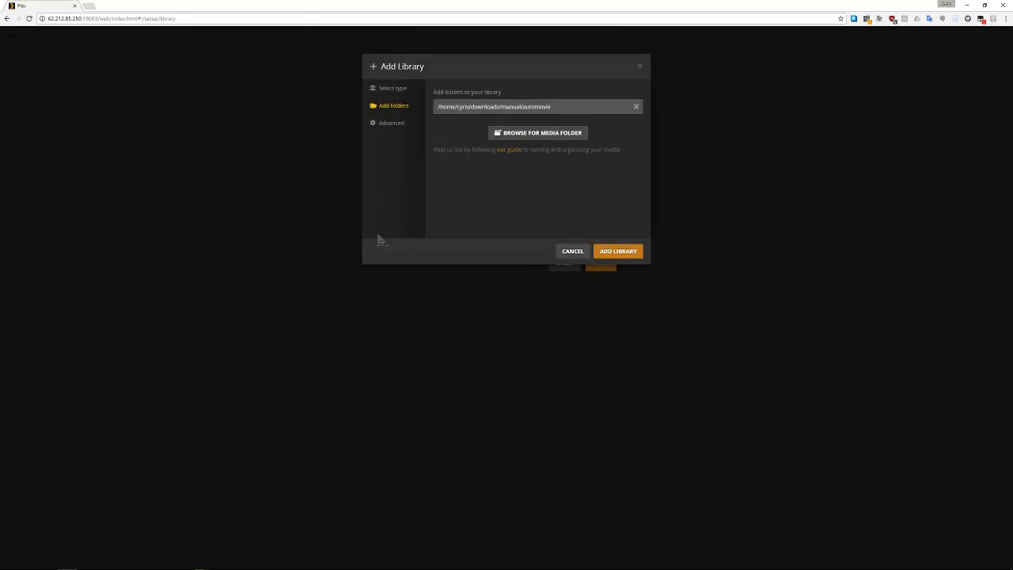
pyautogui.click(611, 254)
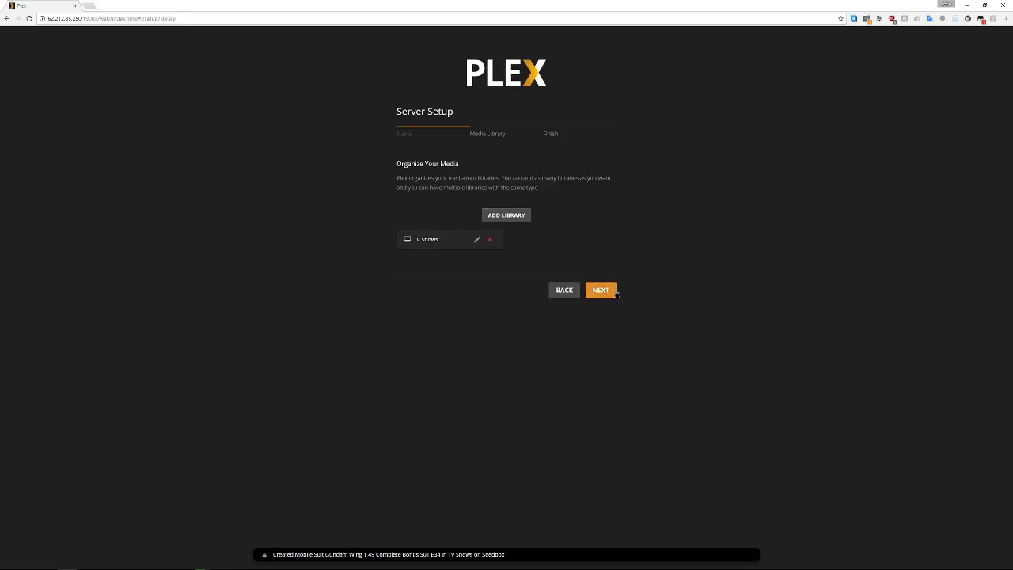
# Complete server setup with 'Send anonymous usage data to Plex' unchecked
pyautogui.click(601, 290)
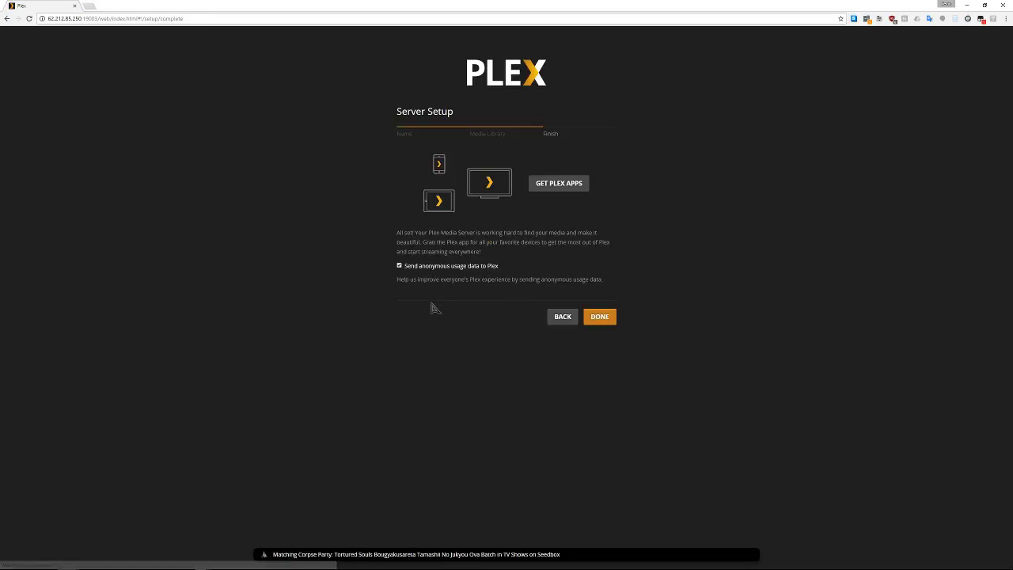
pyautogui.click(406, 268)
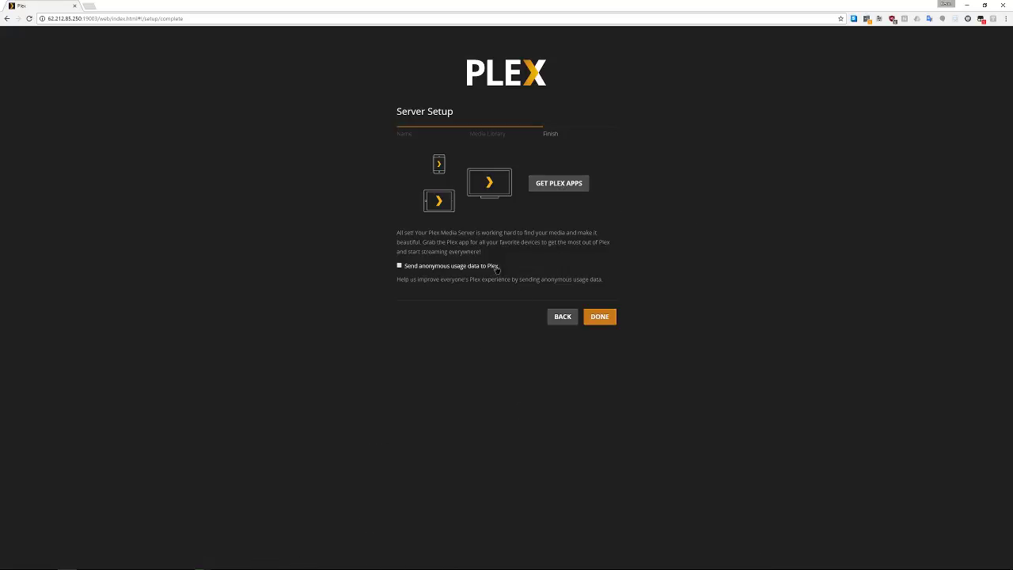
pyautogui.click(599, 318)
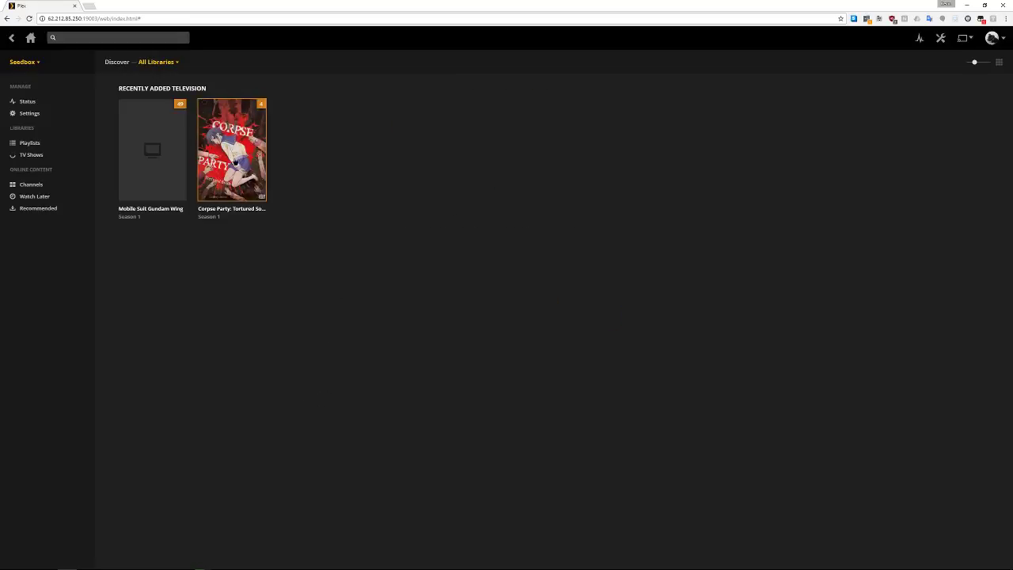
# Keep Seedbox as the selected server and go to its Settings
pyautogui.click(37, 64)
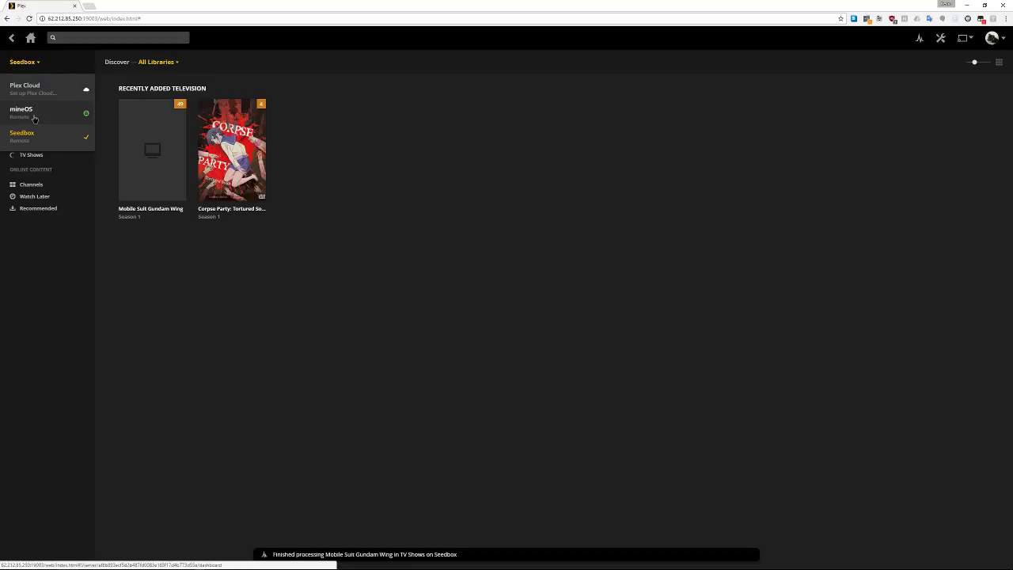
pyautogui.click(364, 352)
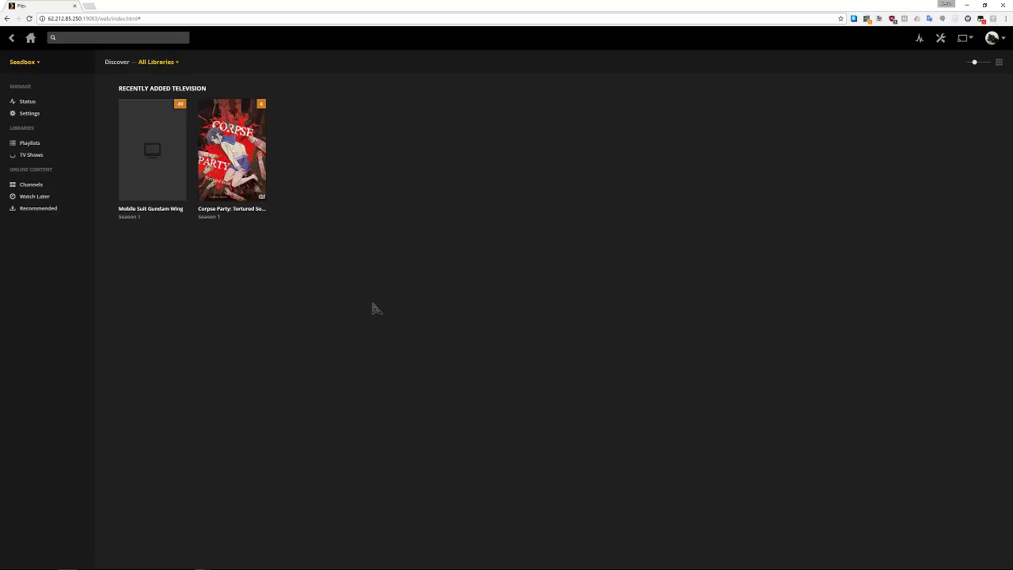
pyautogui.click(28, 114)
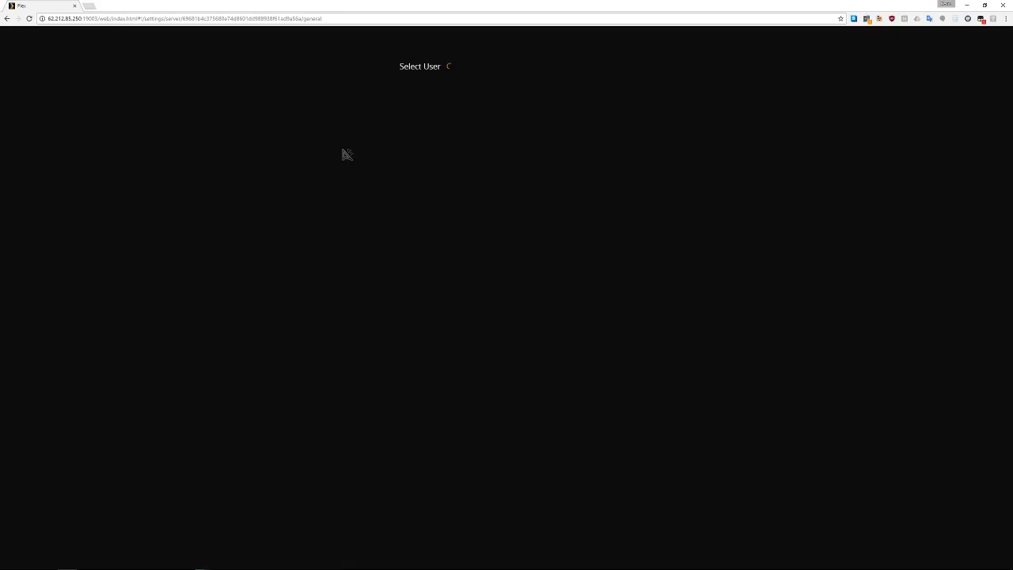
# Sign in as the account user with the PIN and bring up Remote Access settings
pyautogui.click(424, 115)
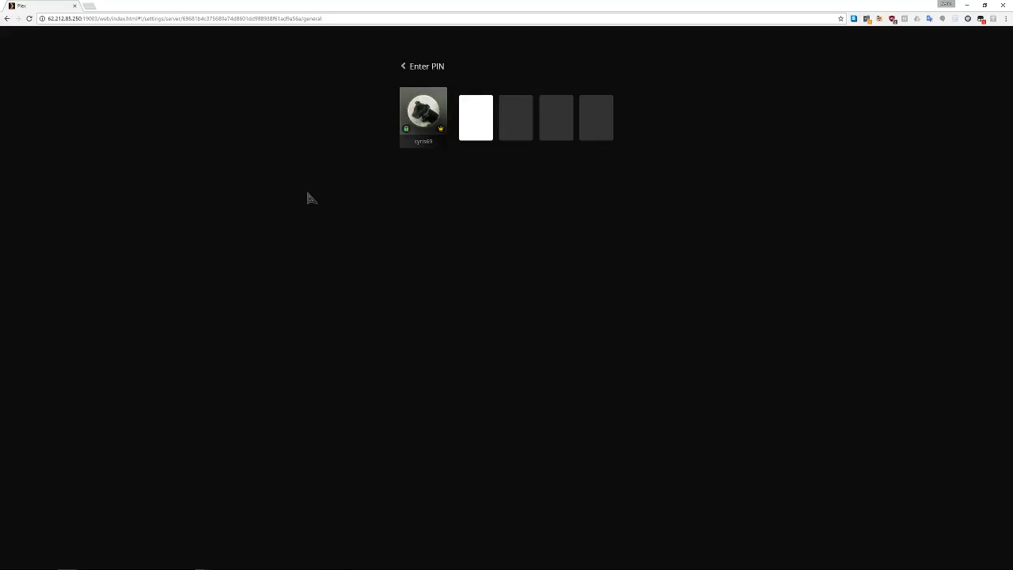
pyautogui.write('1234')
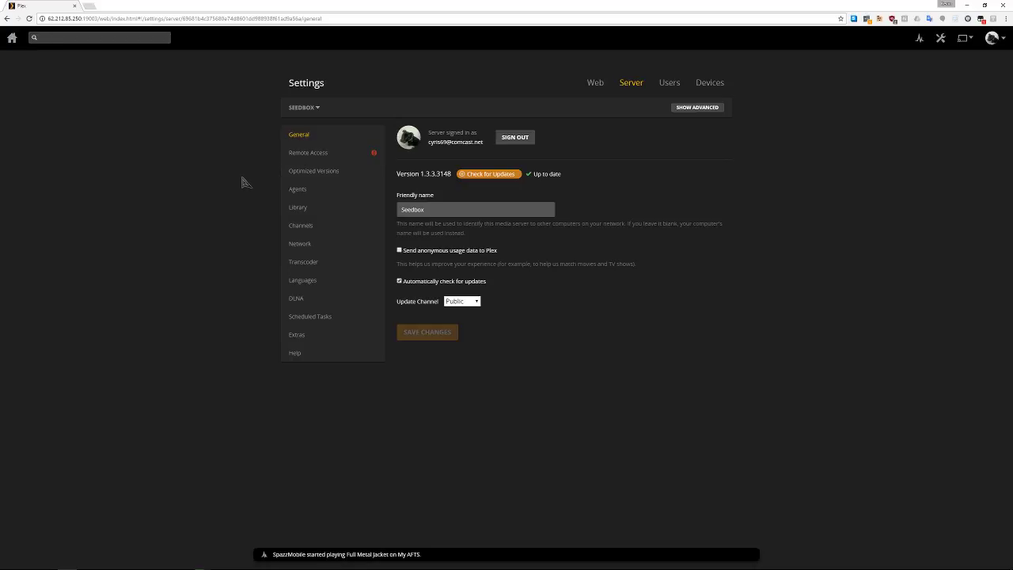
pyautogui.click(315, 153)
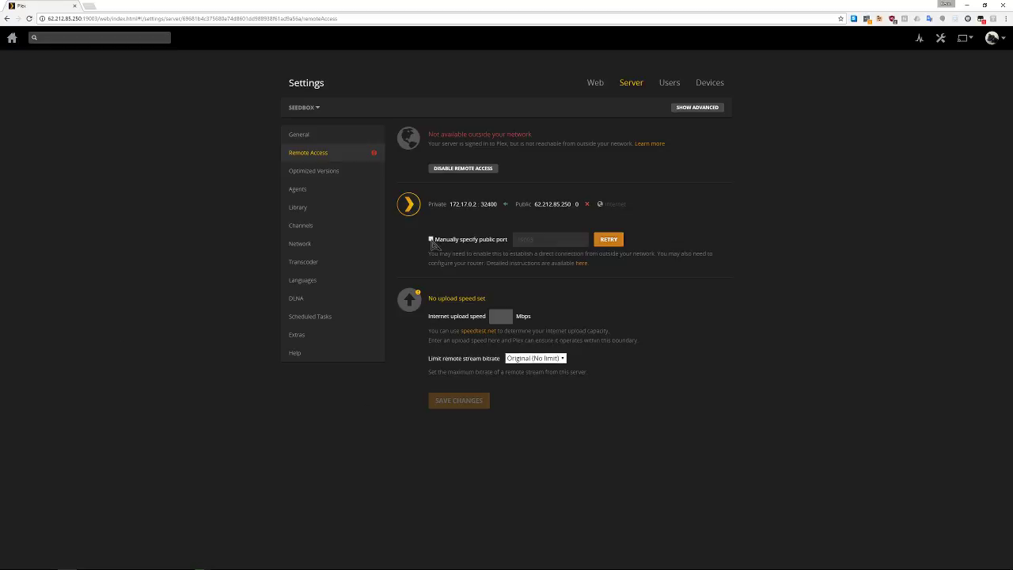
# Set manual public port 19003, retry the connection, and enable remote access
pyautogui.click(431, 239)
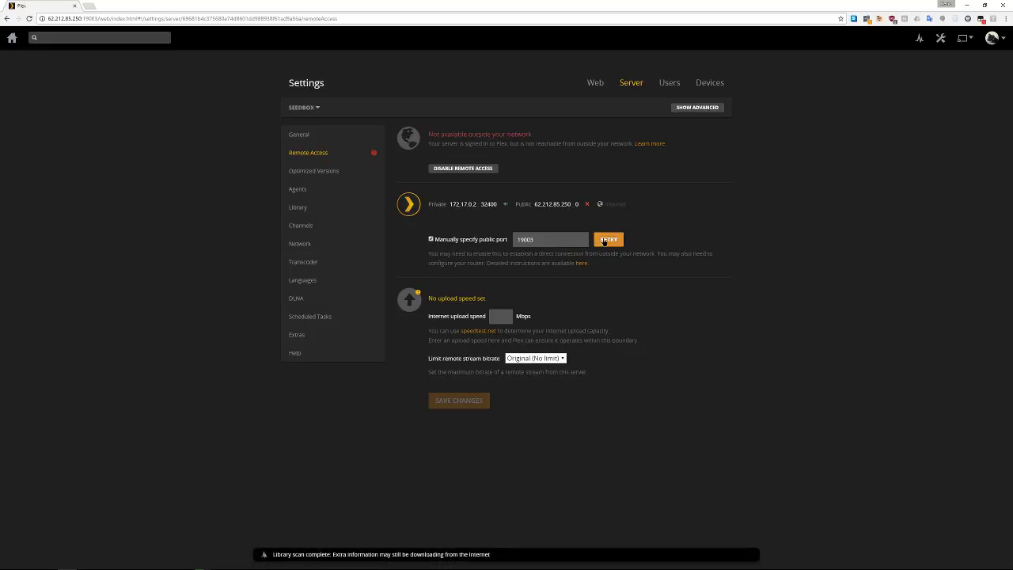
pyautogui.click(608, 240)
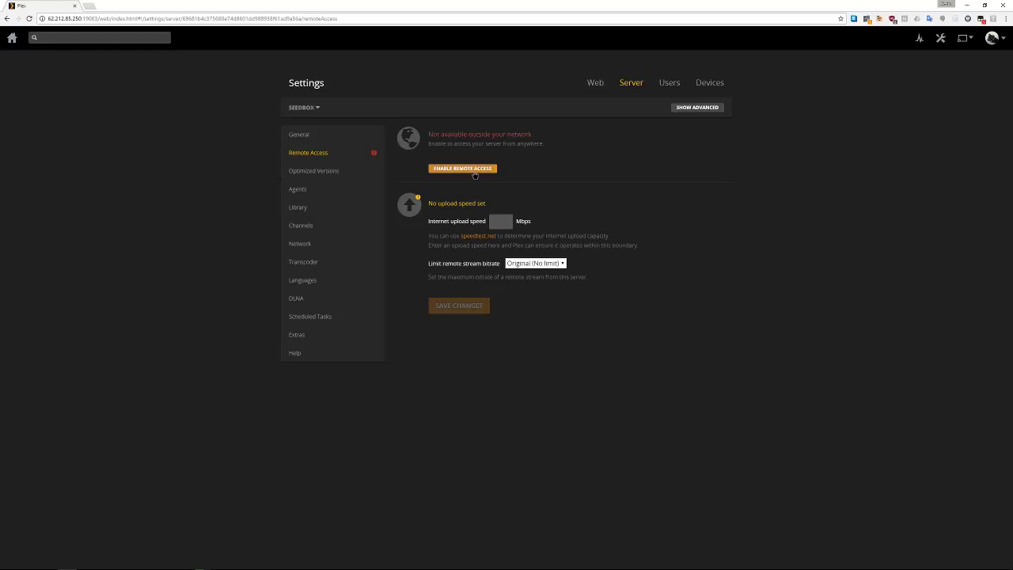
pyautogui.click(474, 172)
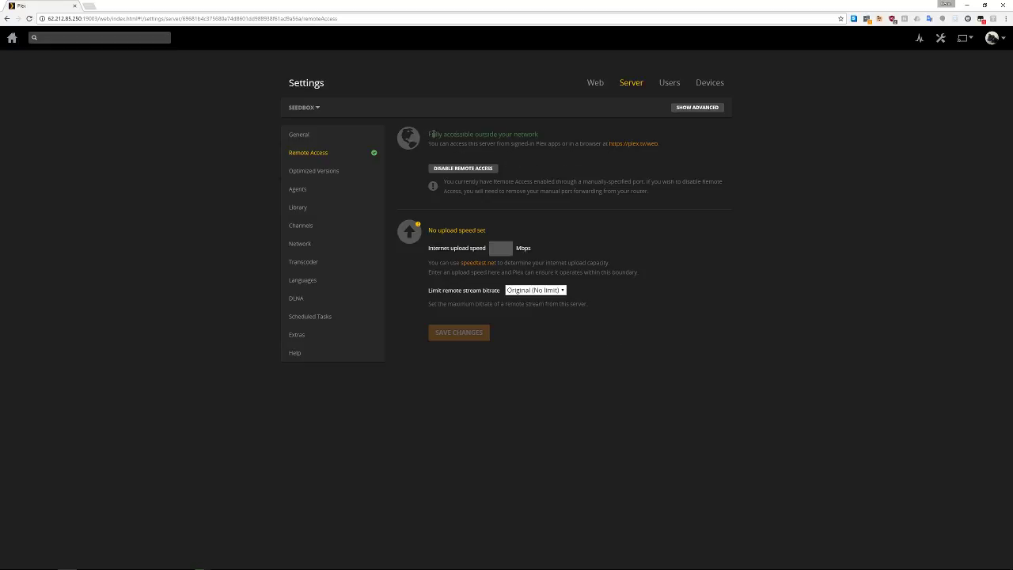
# Return to the seedbox dashboard, launch plex.tv/web in a new tab, and sign in
pyautogui.moveTo(431, 134); pyautogui.dragTo(567, 141)
pyautogui.click(567, 140)
pyautogui.hotkey('alt', 'Tab')
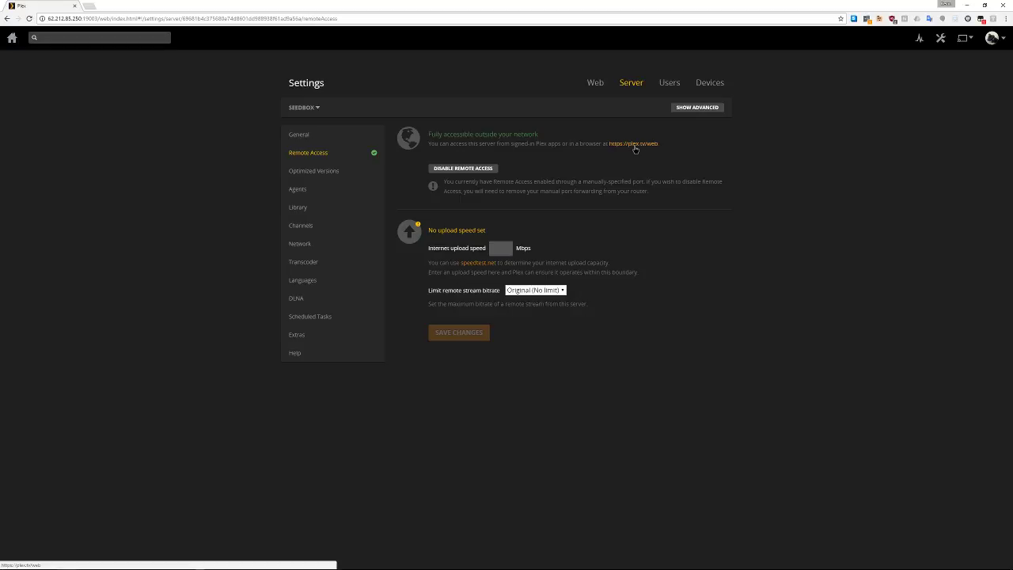
pyautogui.click(634, 145)
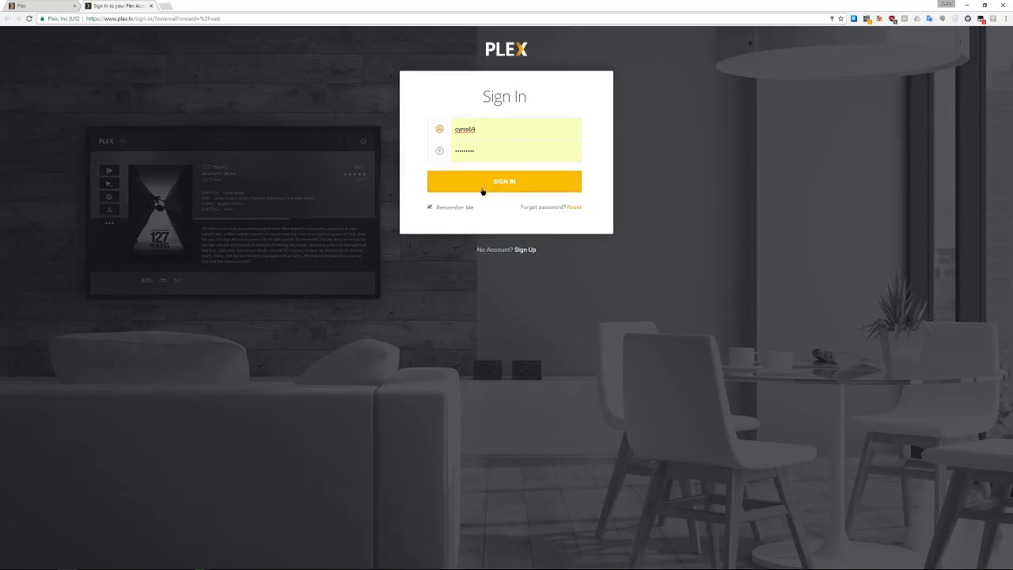
pyautogui.click(482, 188)
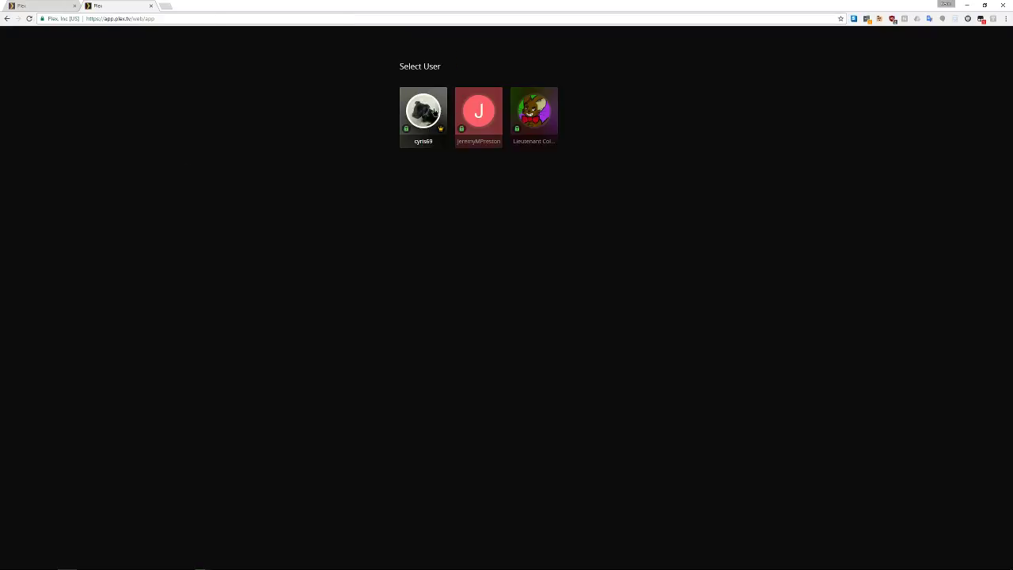
# Sign in with the owner's profile and PIN, then switch the server from mineOS to Seedbox
pyautogui.click(431, 111)
pyautogui.write('1234')
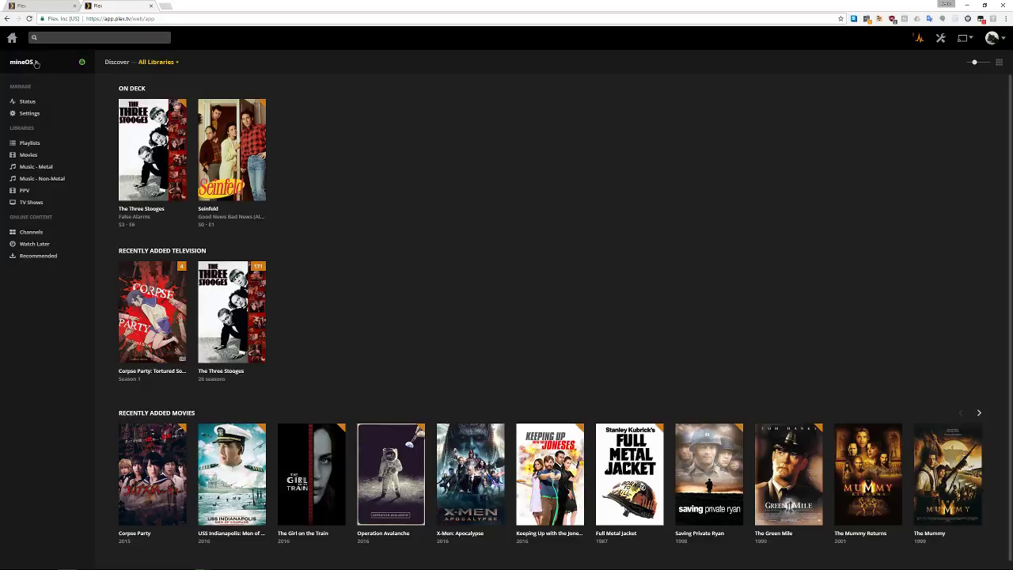
pyautogui.click(36, 63)
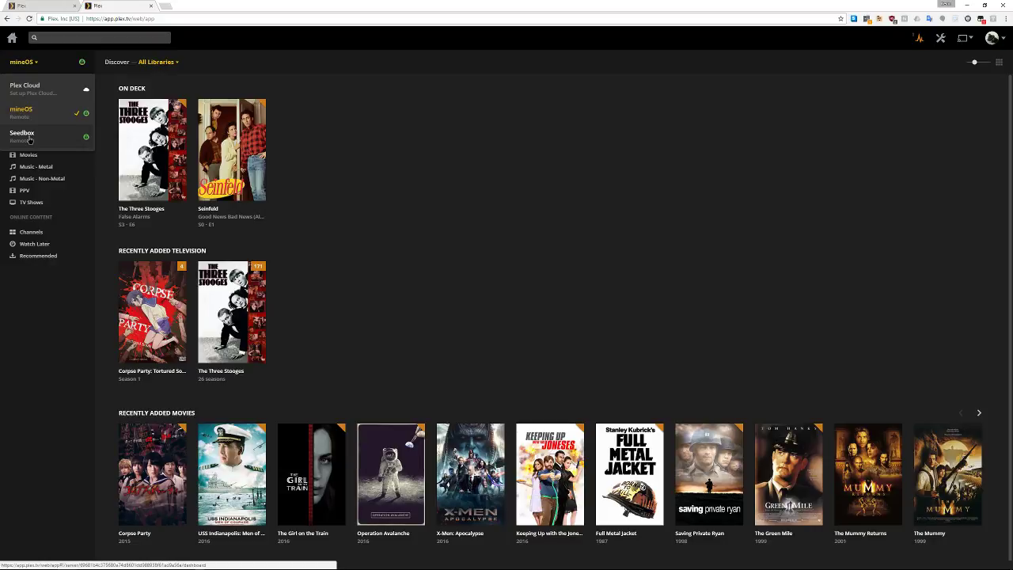
pyautogui.click(36, 63)
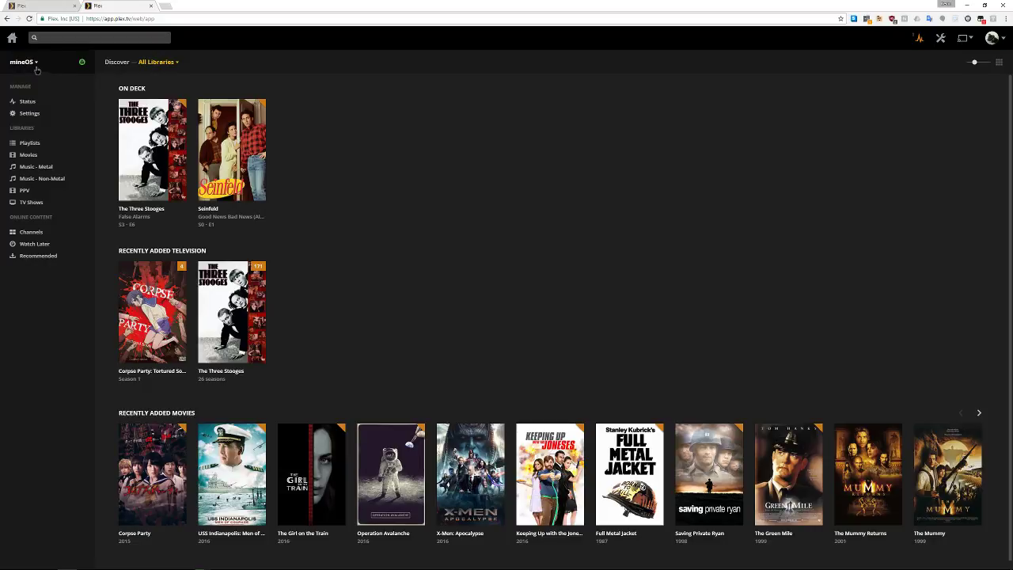
pyautogui.click(36, 70)
pyautogui.click(23, 133)
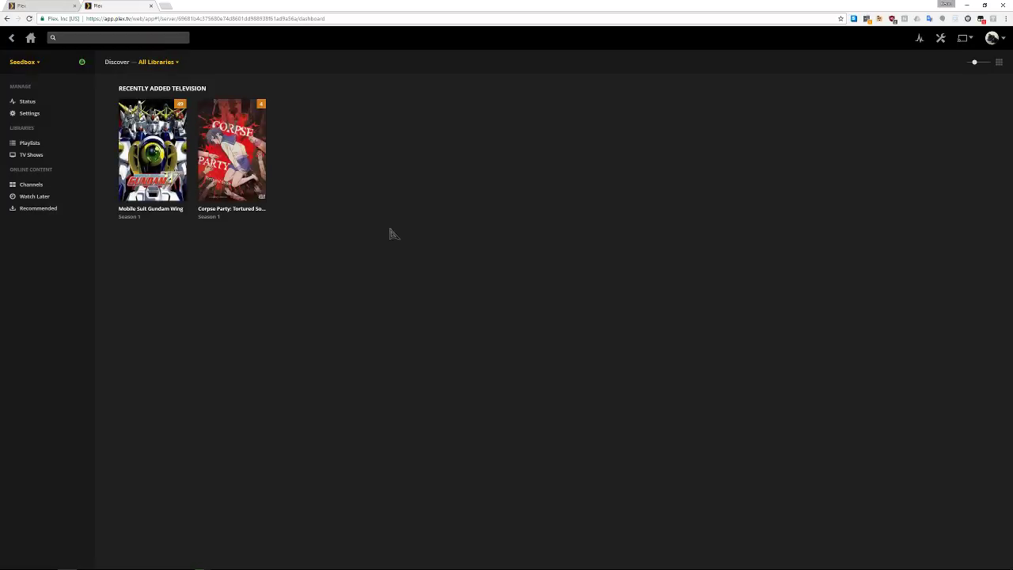
pyautogui.click(163, 139)
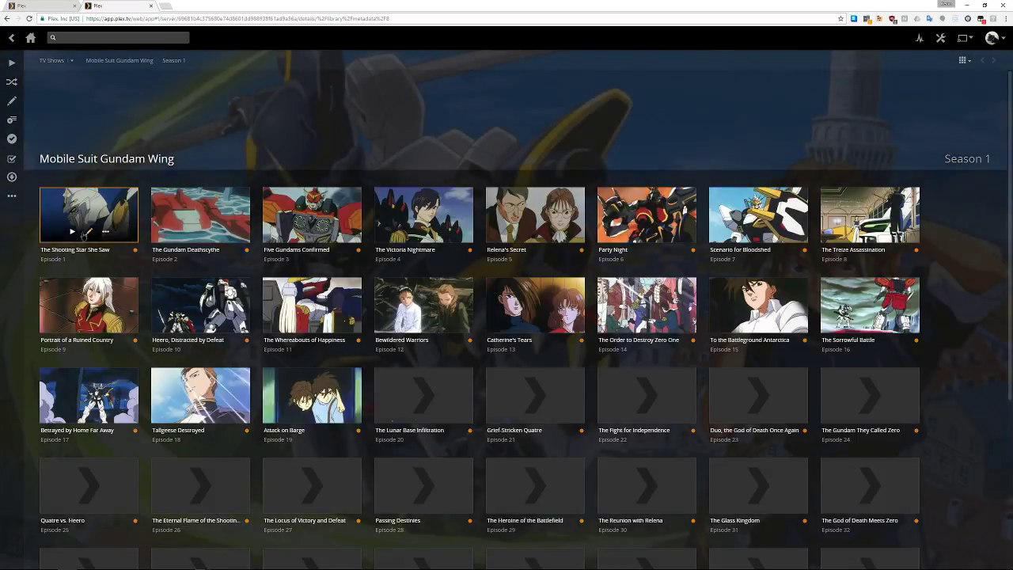
pyautogui.click(83, 235)
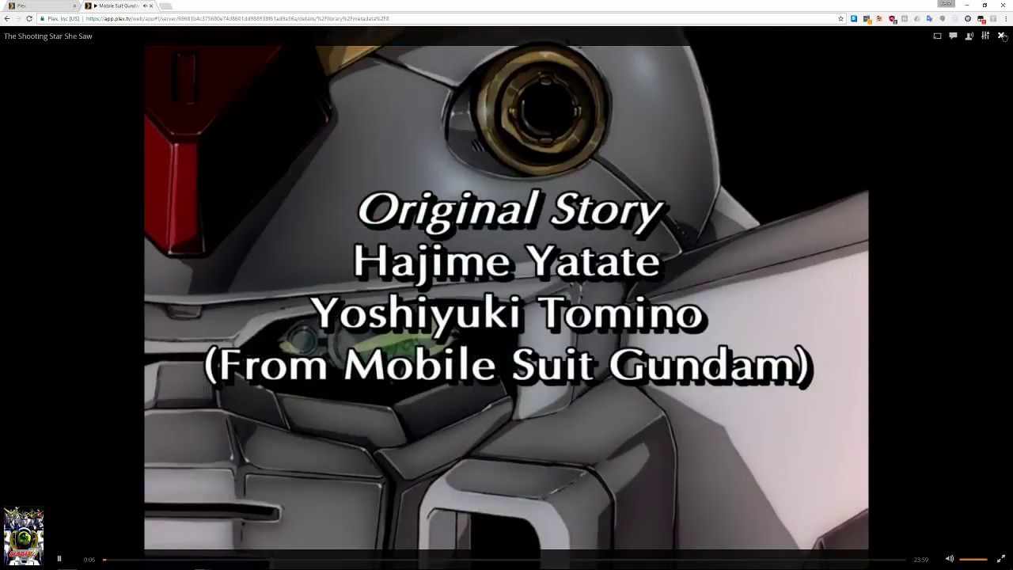
pyautogui.click(1001, 35)
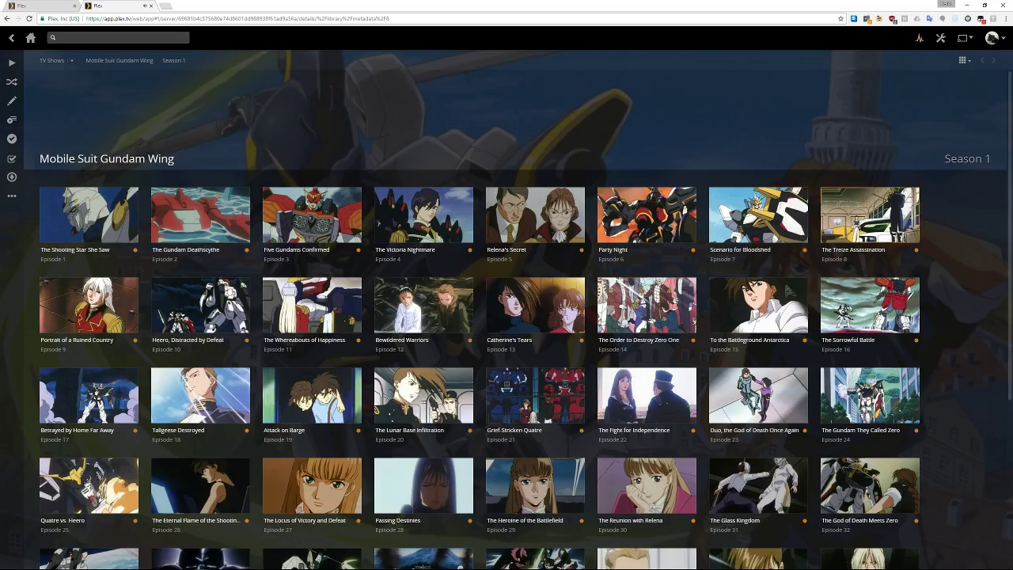
pyautogui.click(30, 37)
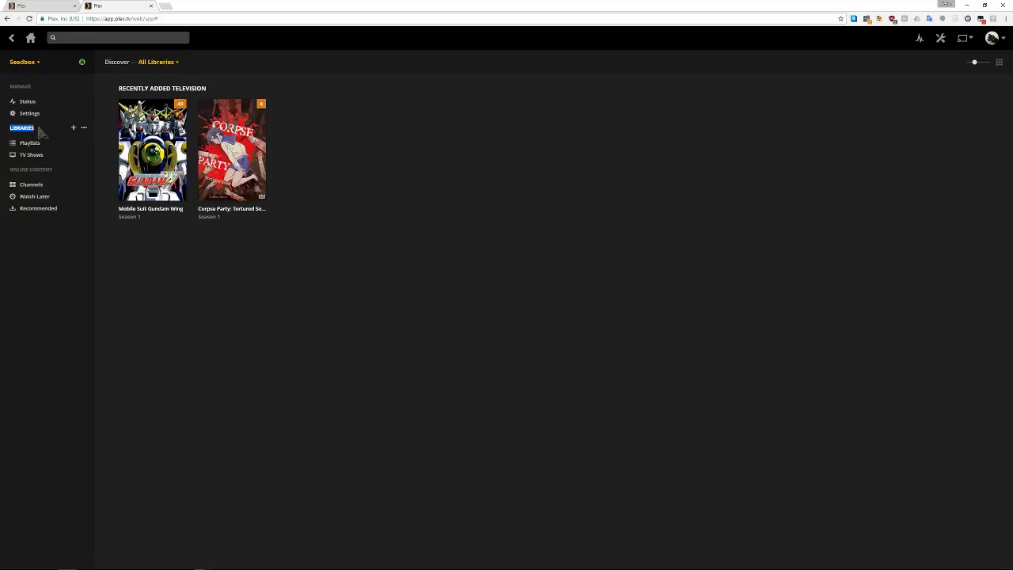
# Start a new Movies-type library, keeping the default name Movies
pyautogui.click(43, 130)
pyautogui.click(73, 128)
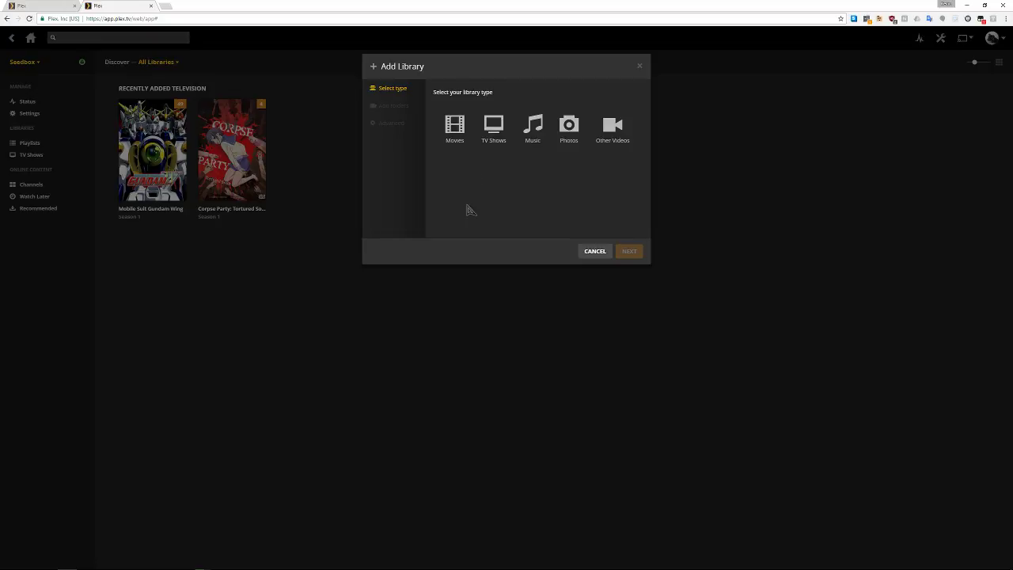
pyautogui.click(454, 128)
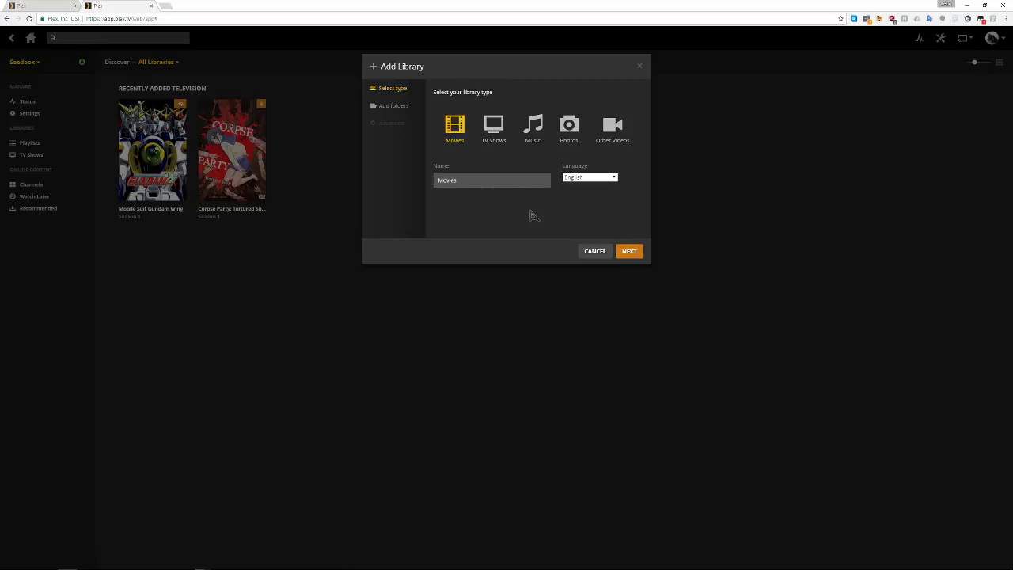
pyautogui.doubleClick(541, 182)
pyautogui.click(479, 215)
pyautogui.click(630, 251)
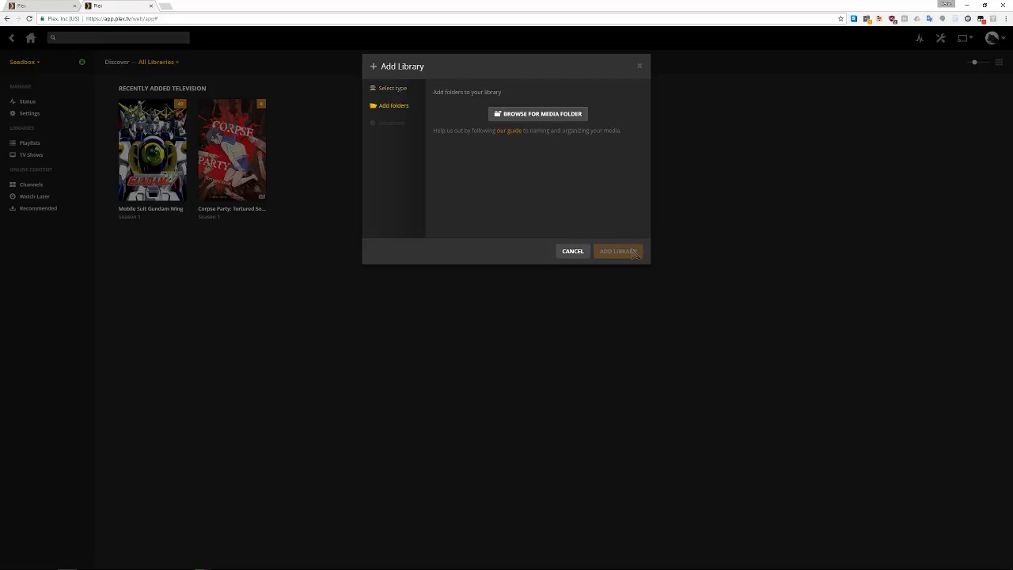
# Add /home/cyris/downloads/manual as the library's media folder
pyautogui.click(543, 114)
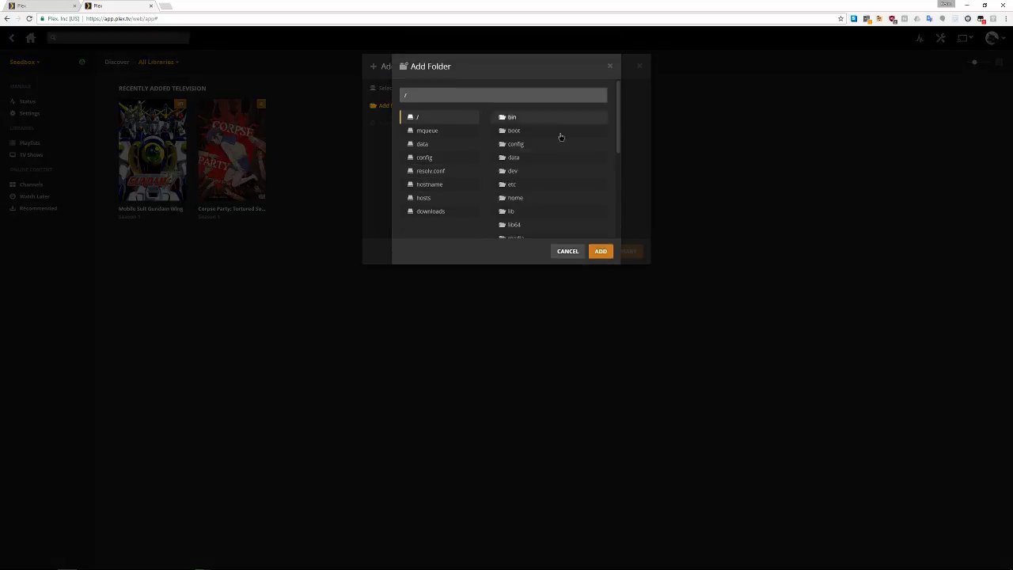
pyautogui.click(431, 212)
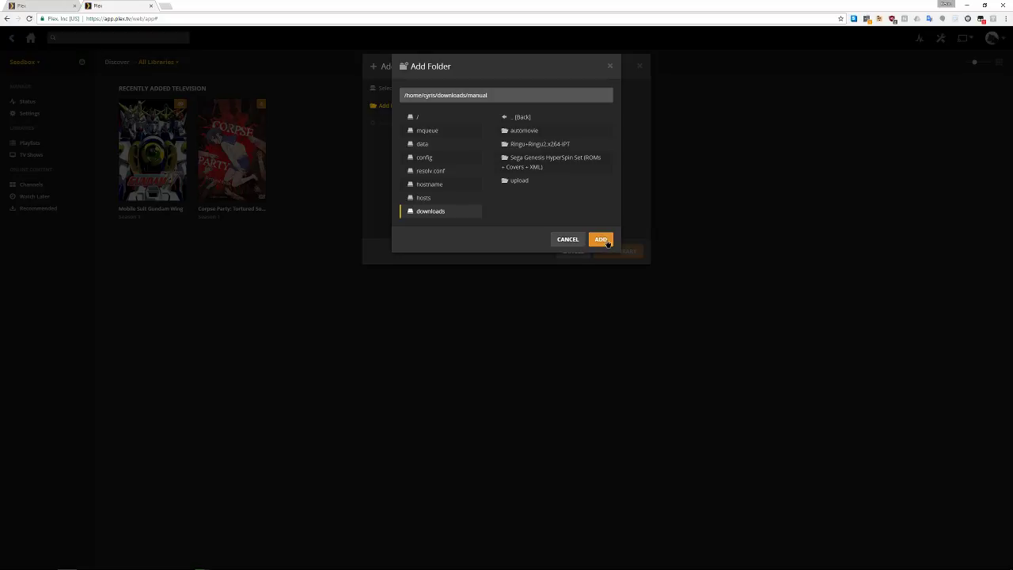
pyautogui.click(601, 239)
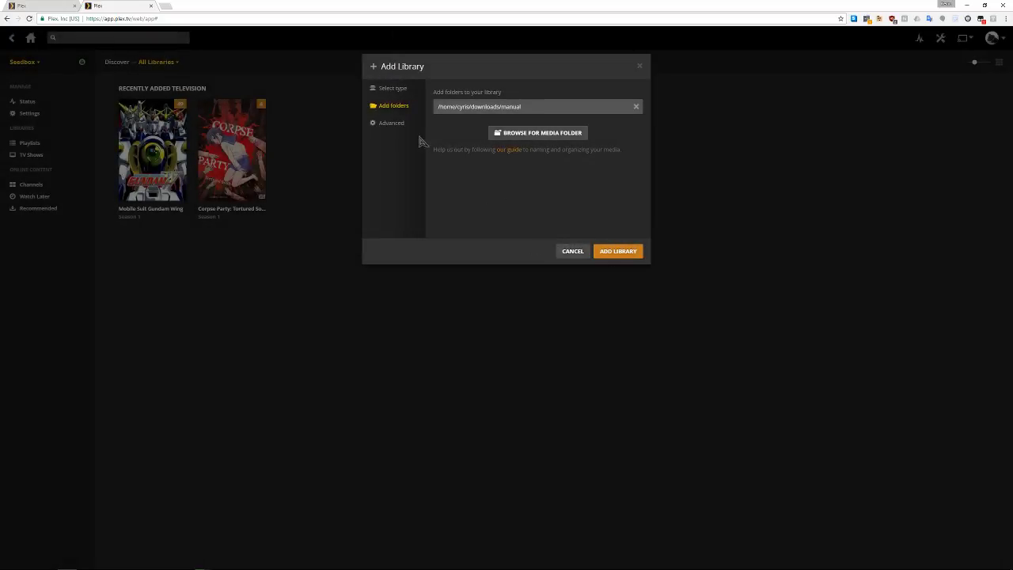
# Under Advanced, keep Plex Movie Scanner and set Agent to The Movie Database
pyautogui.click(391, 123)
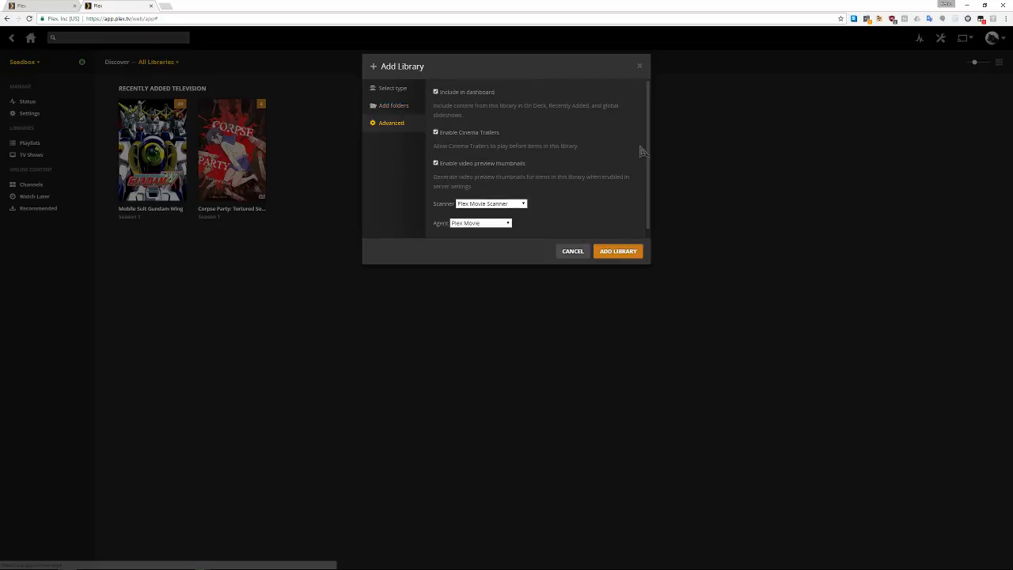
pyautogui.moveTo(651, 109)
pyautogui.mouseDown()
pyautogui.moveTo(649, 140)
pyautogui.moveTo(650, 113)
pyautogui.mouseUp()
pyautogui.click(466, 195)
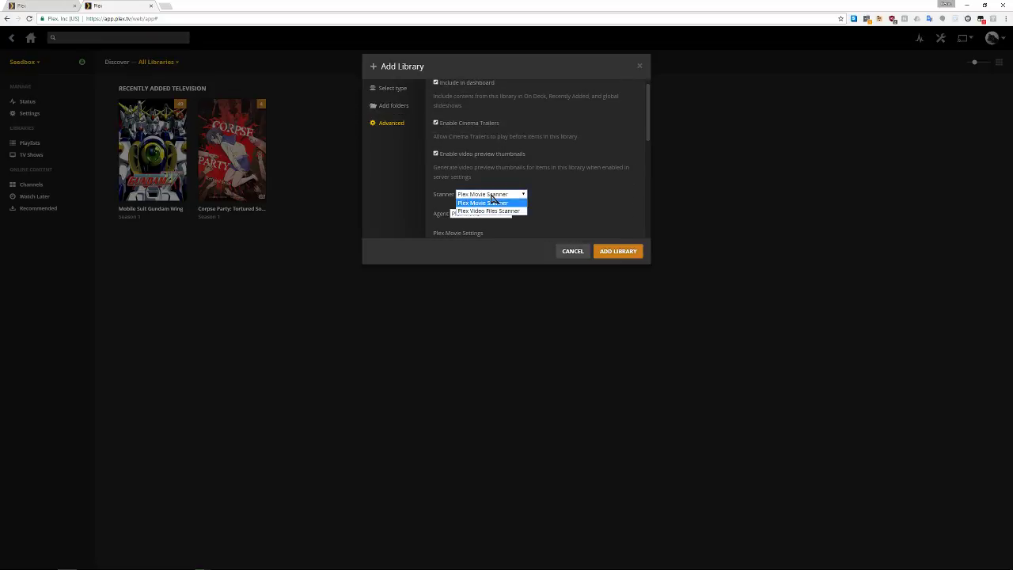
pyautogui.click(491, 198)
pyautogui.click(479, 215)
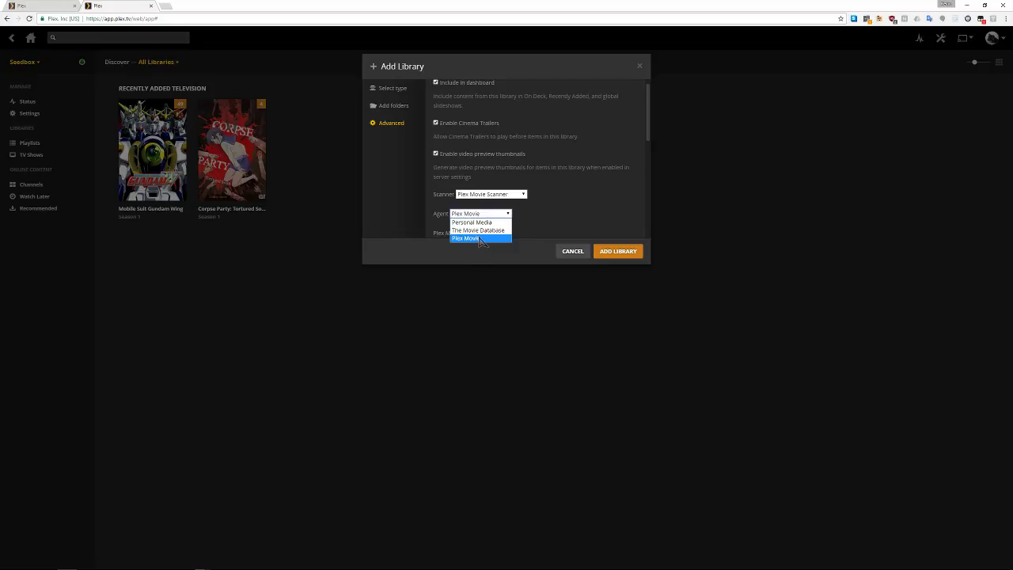
pyautogui.click(483, 231)
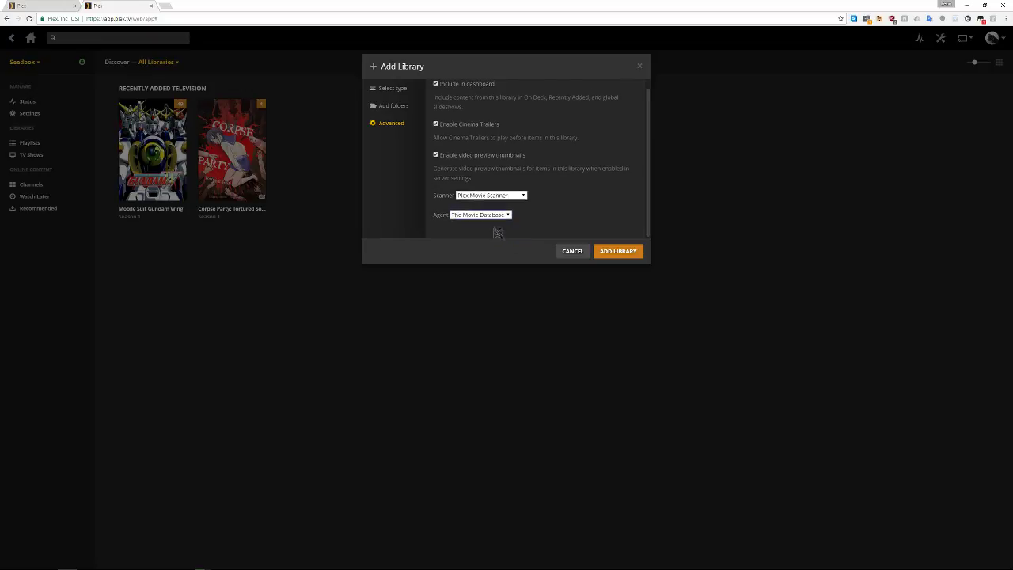
pyautogui.scroll(-1, 541, 209)
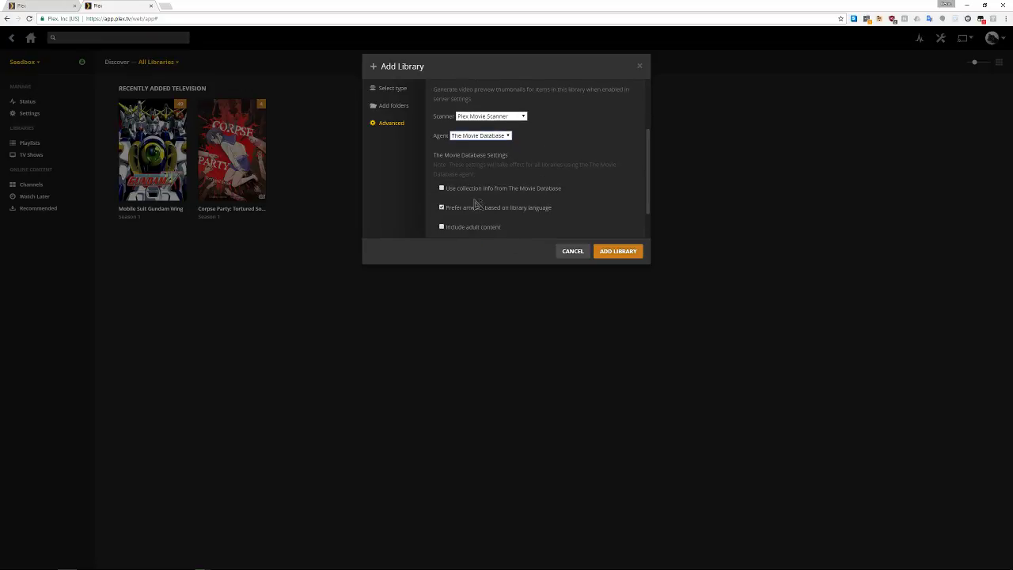
pyautogui.scroll(-1, 474, 200)
pyautogui.scroll(3, 457, 210)
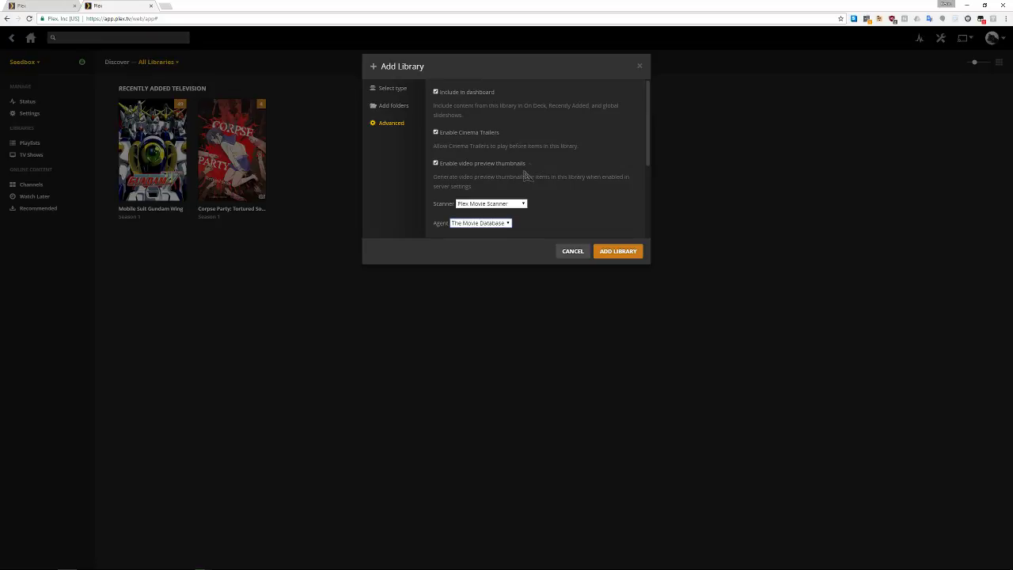
pyautogui.click(390, 113)
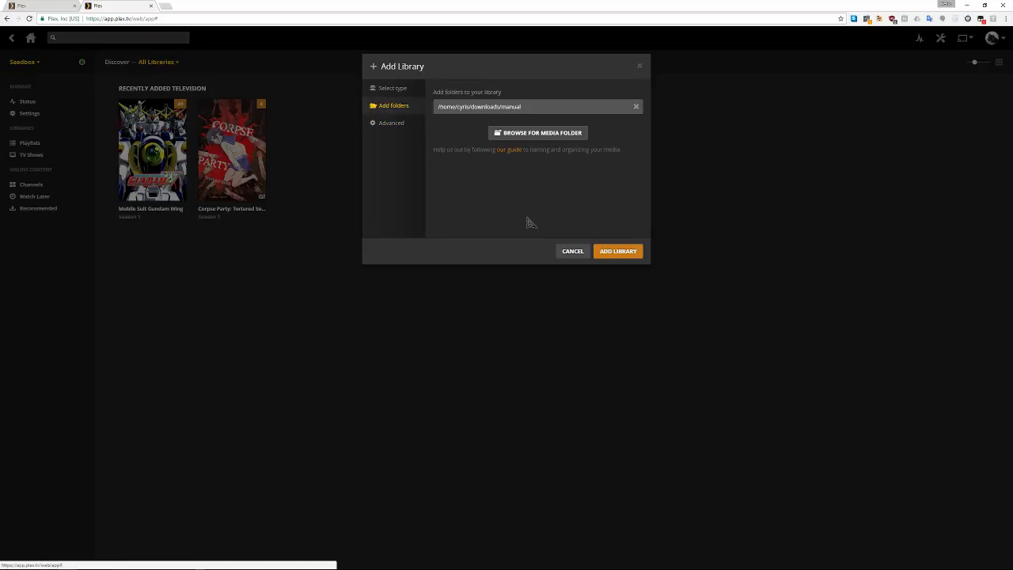
# Create the Movies library, then browse the TV Shows and Movies libraries from Home
pyautogui.click(610, 252)
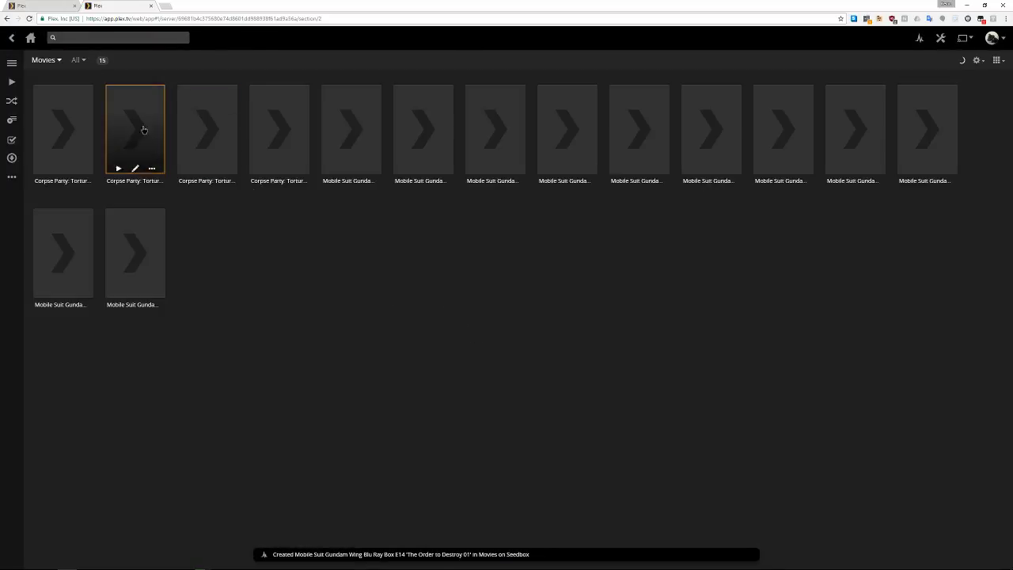
pyautogui.click(31, 38)
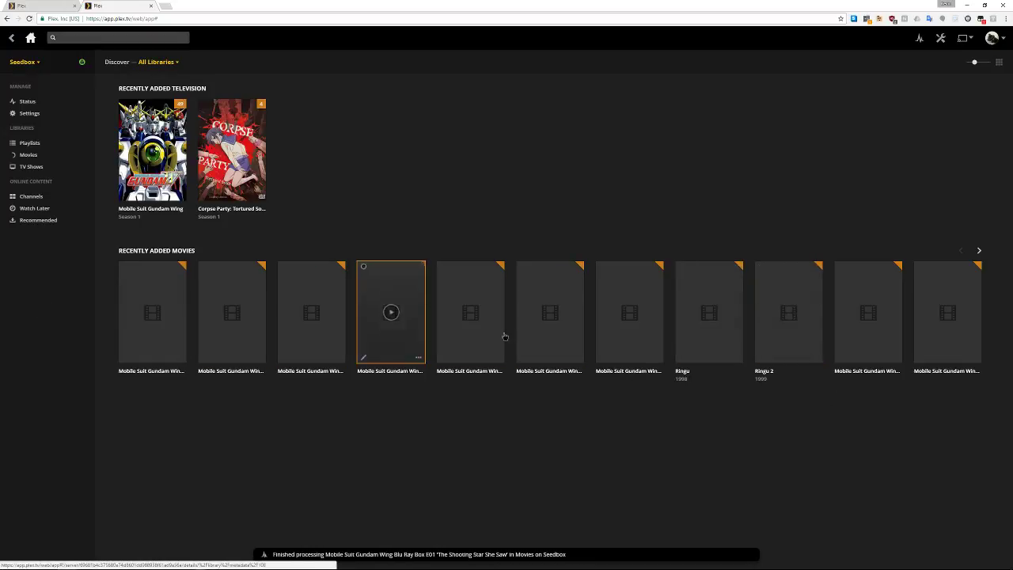
pyautogui.click(28, 156)
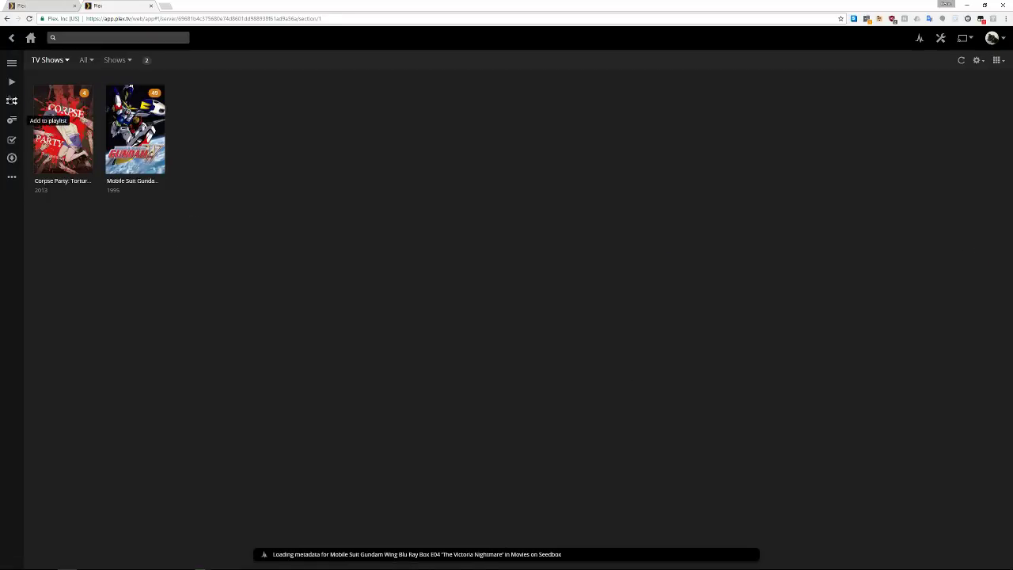
pyautogui.click(11, 37)
pyautogui.click(29, 155)
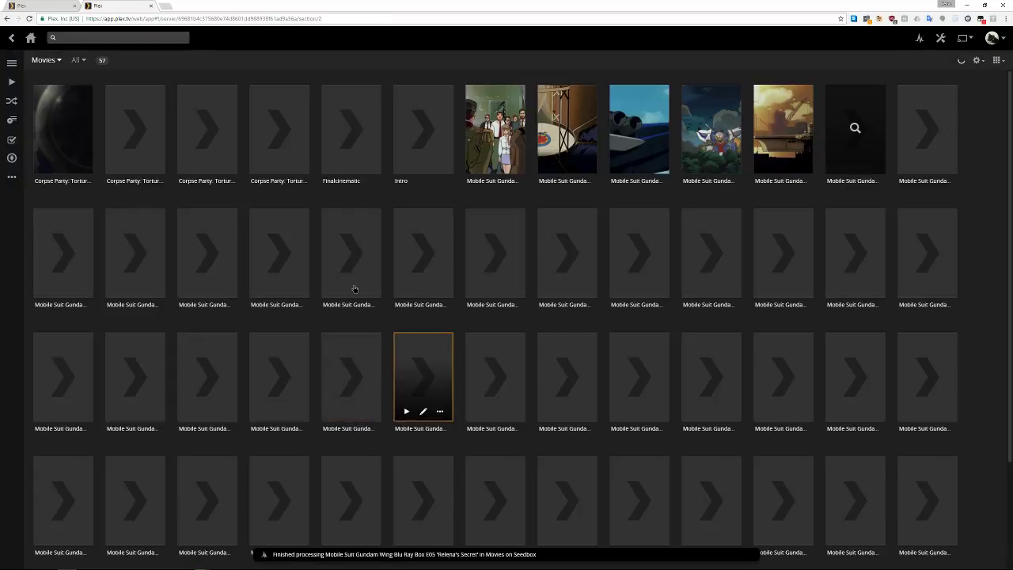
pyautogui.click(11, 37)
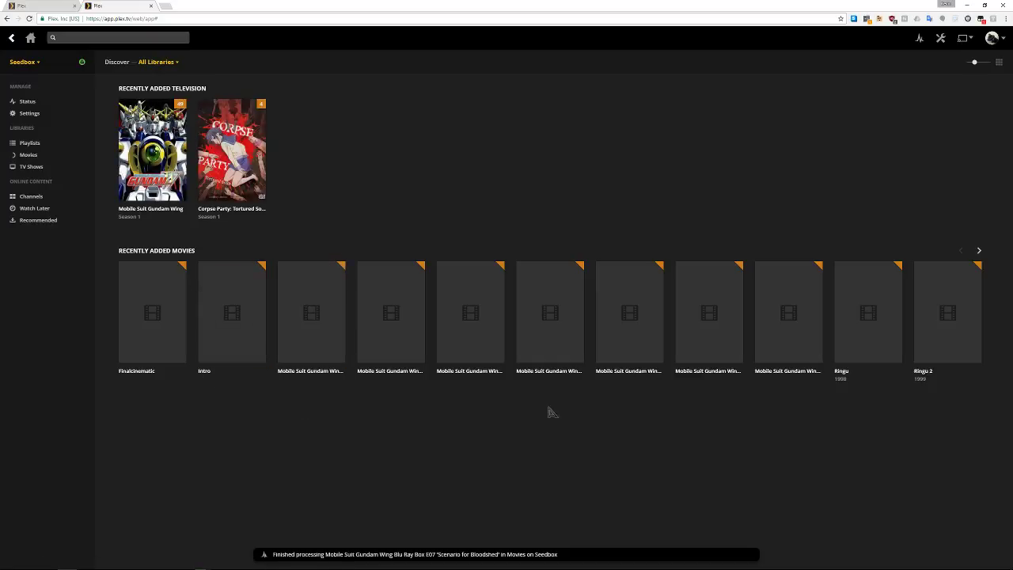
# Play Ringu briefly from Recently Added Movies, then close the player
pyautogui.moveTo(859, 336)
pyautogui.click(868, 313)
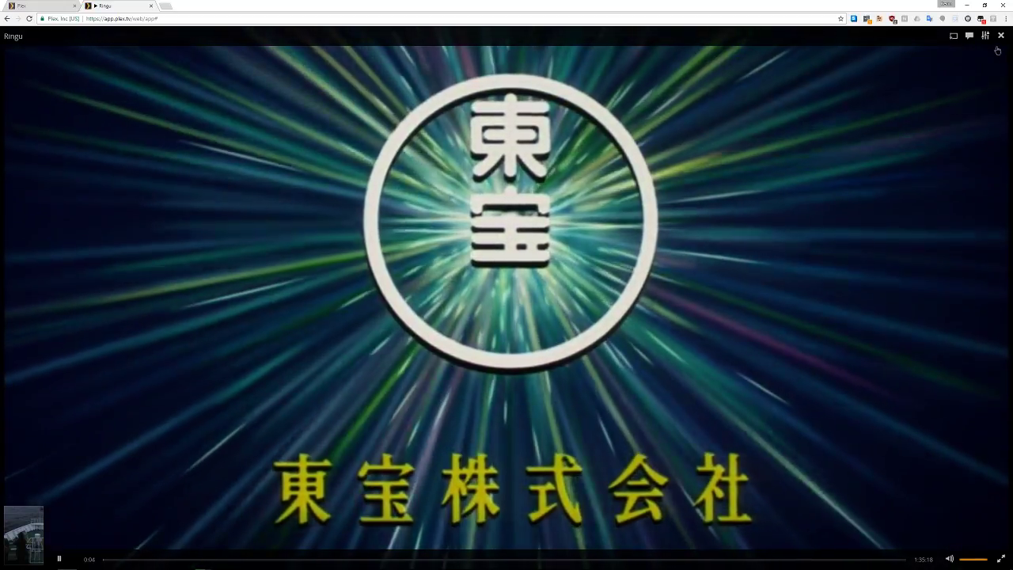
pyautogui.click(1000, 36)
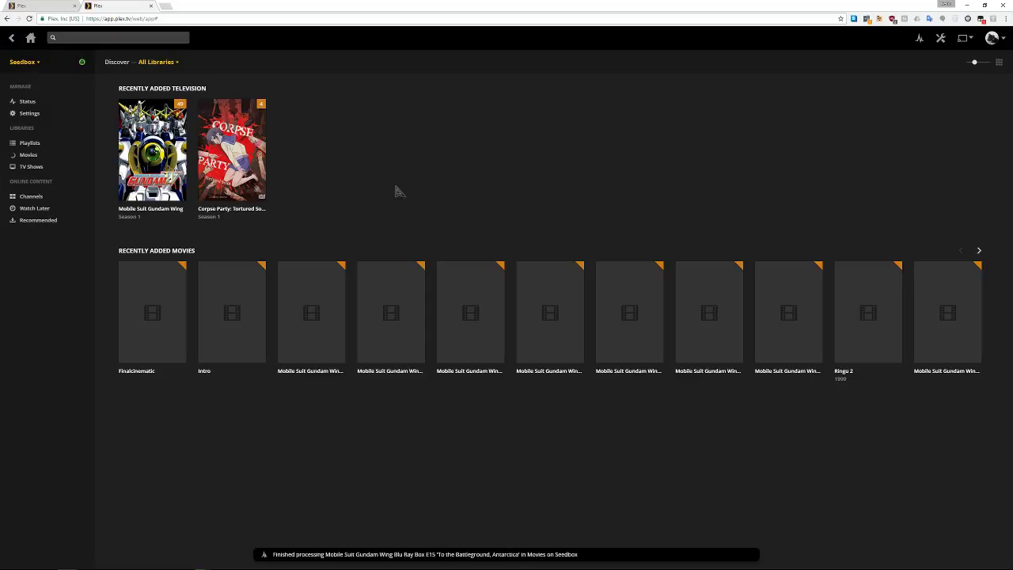
# Check the server's Sync and Conversion status pages, then return to the home library
pyautogui.click(26, 103)
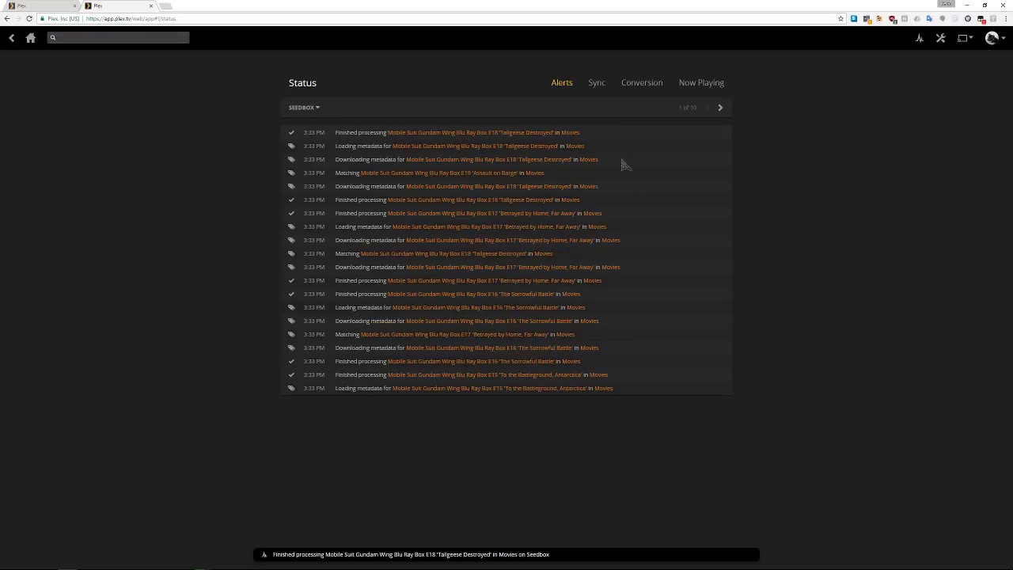
pyautogui.click(598, 84)
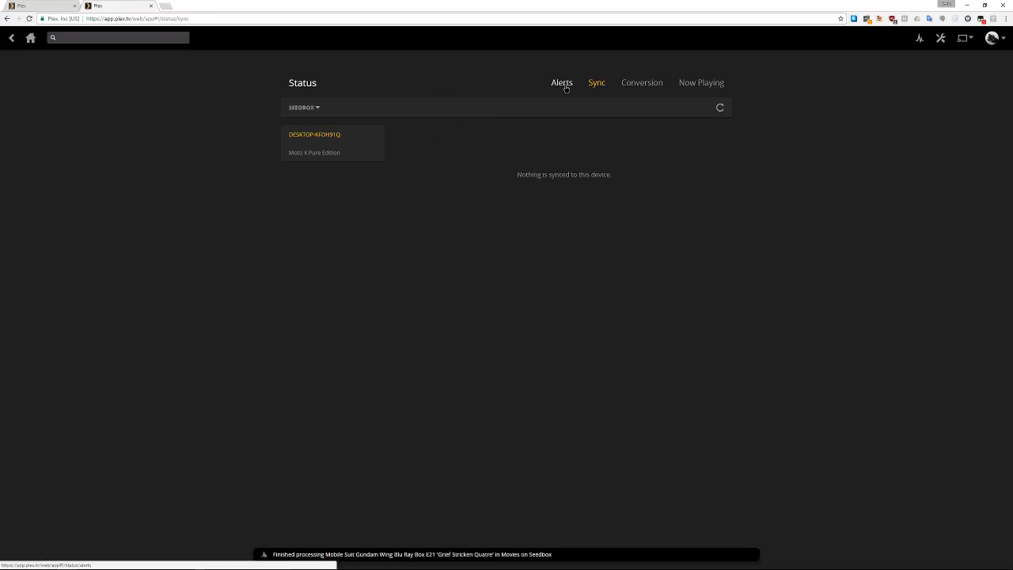
pyautogui.click(626, 87)
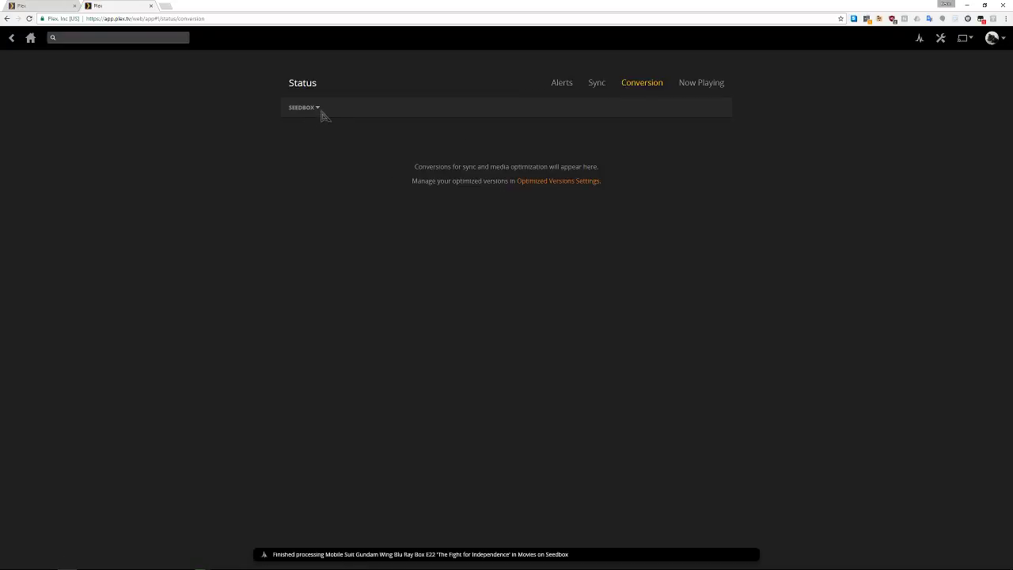
pyautogui.click(318, 108)
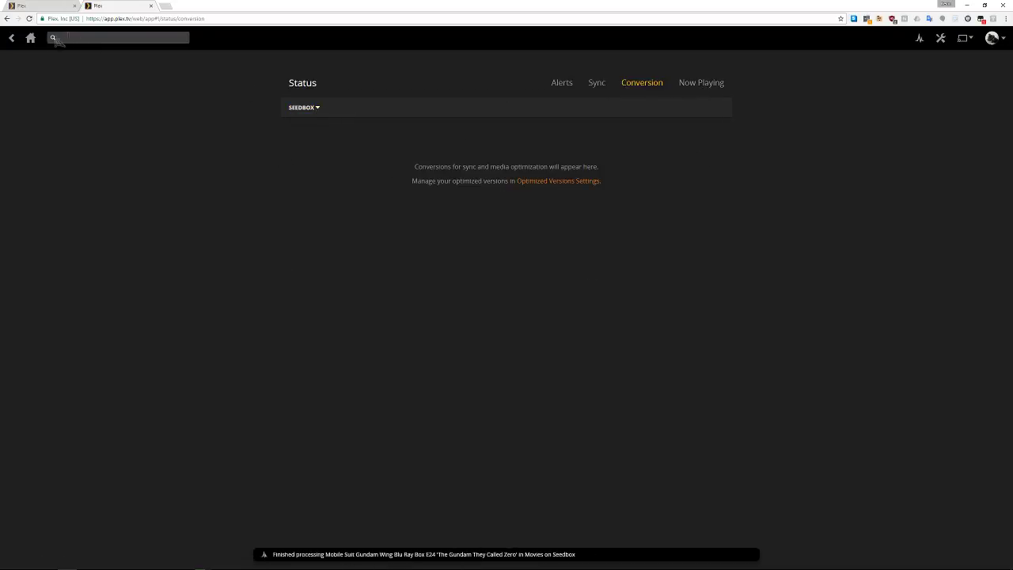
pyautogui.click(30, 37)
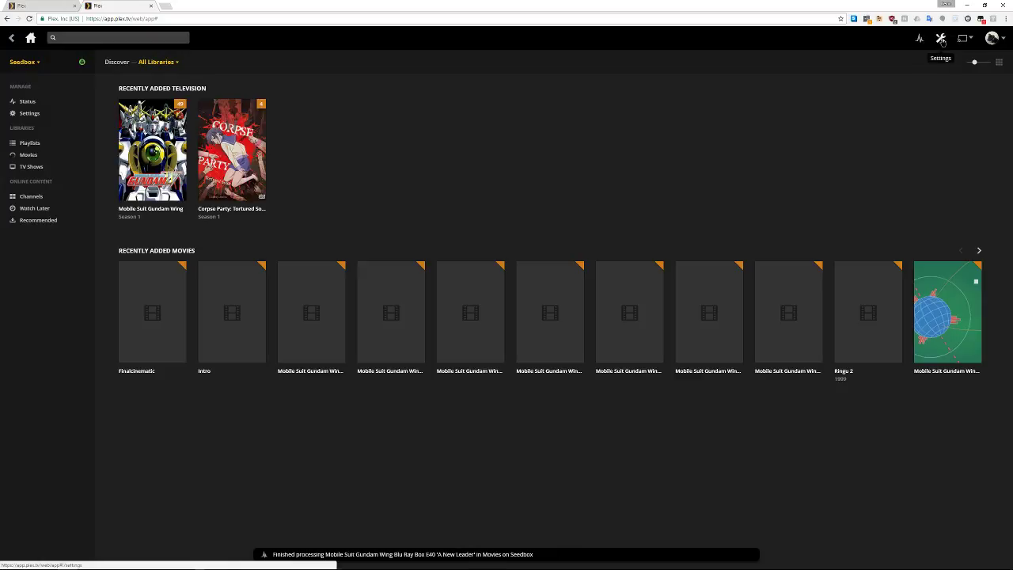
# In Settings > Web > Player, change Remote Quality to Original
pyautogui.click(942, 39)
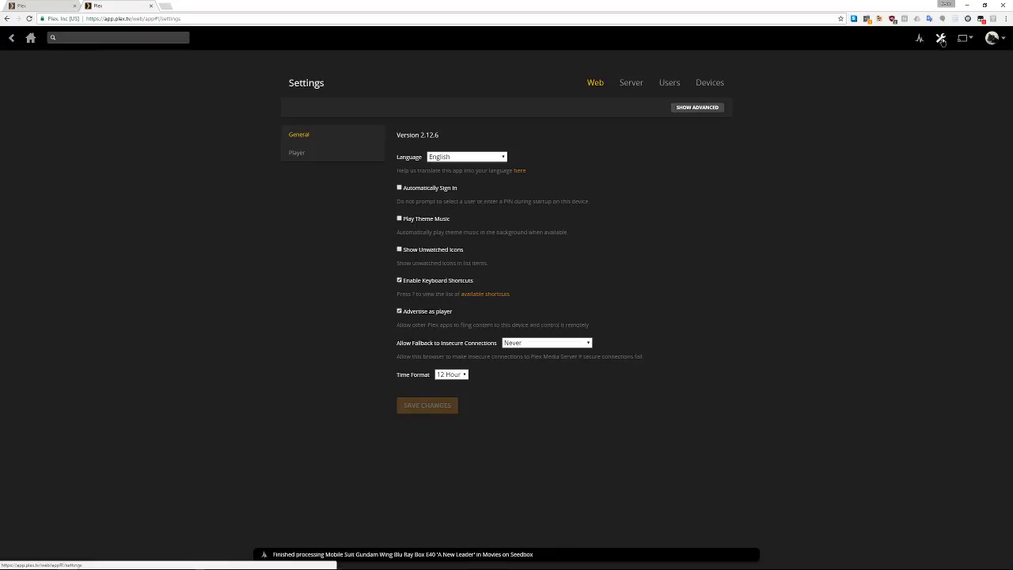
pyautogui.click(298, 153)
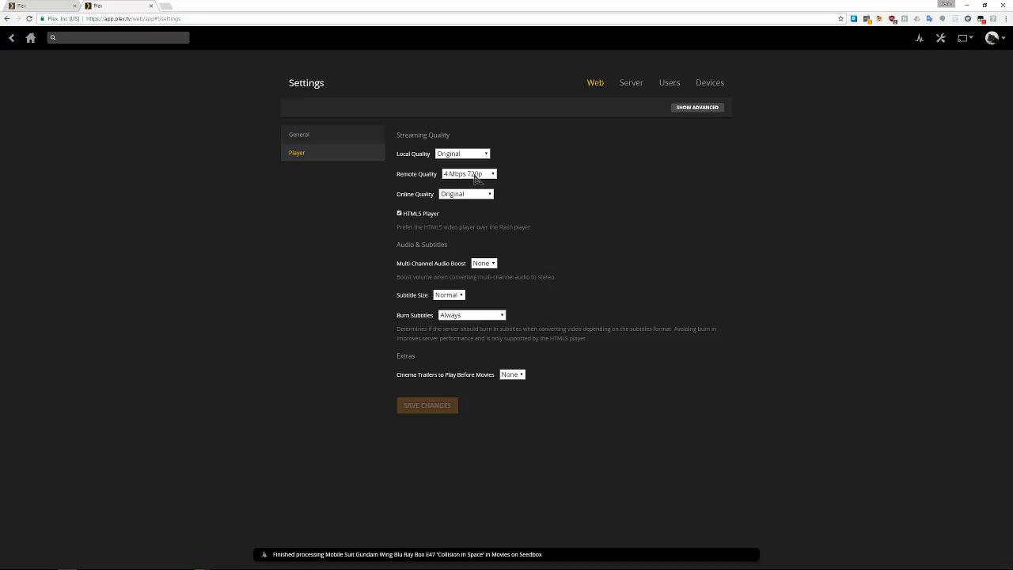
pyautogui.click(475, 177)
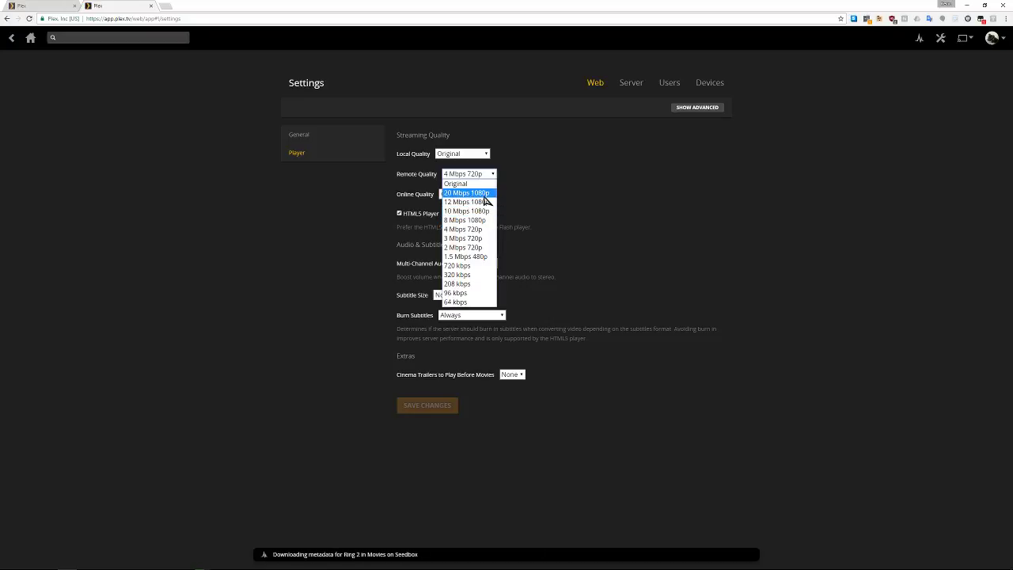
pyautogui.click(466, 184)
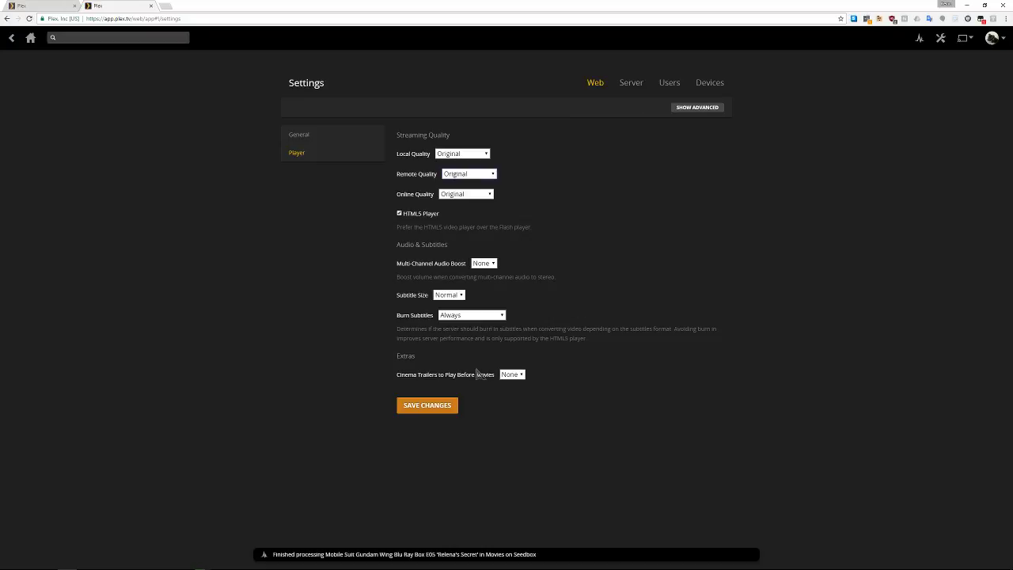
# Show advanced player options, leave Burn Subtitles on Always, and open the Server general settings
pyautogui.click(698, 107)
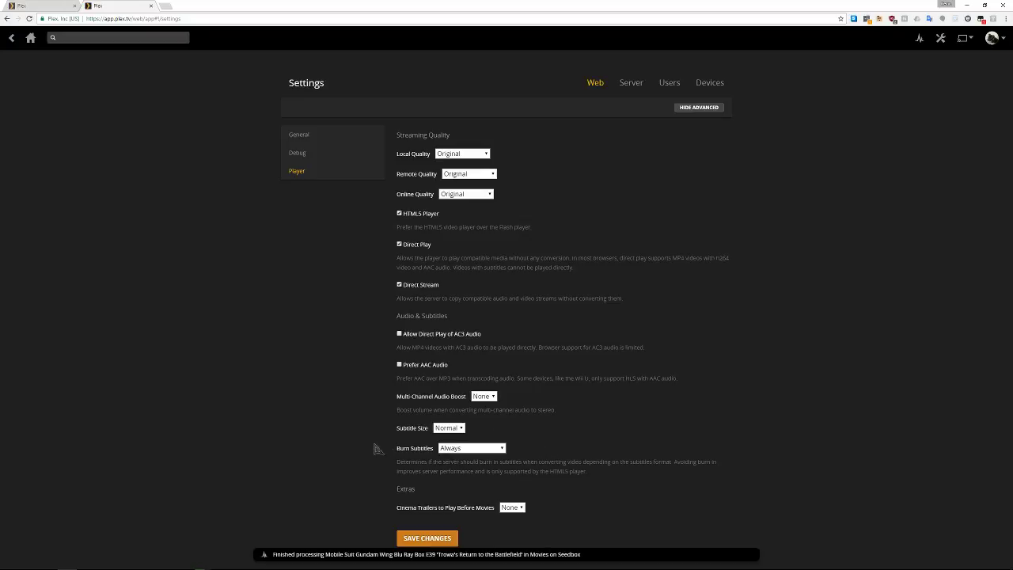
pyautogui.click(473, 450)
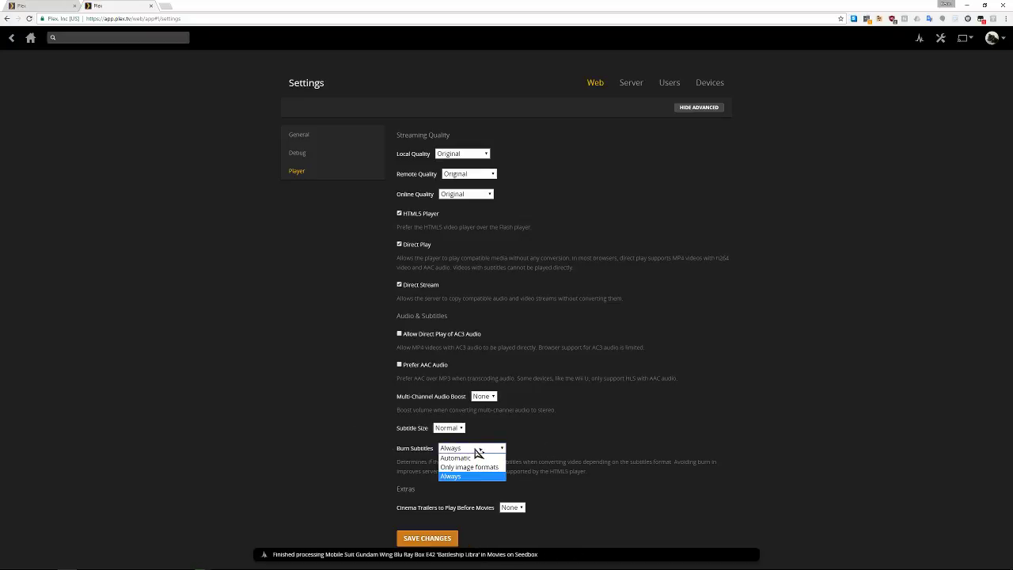
pyautogui.click(476, 449)
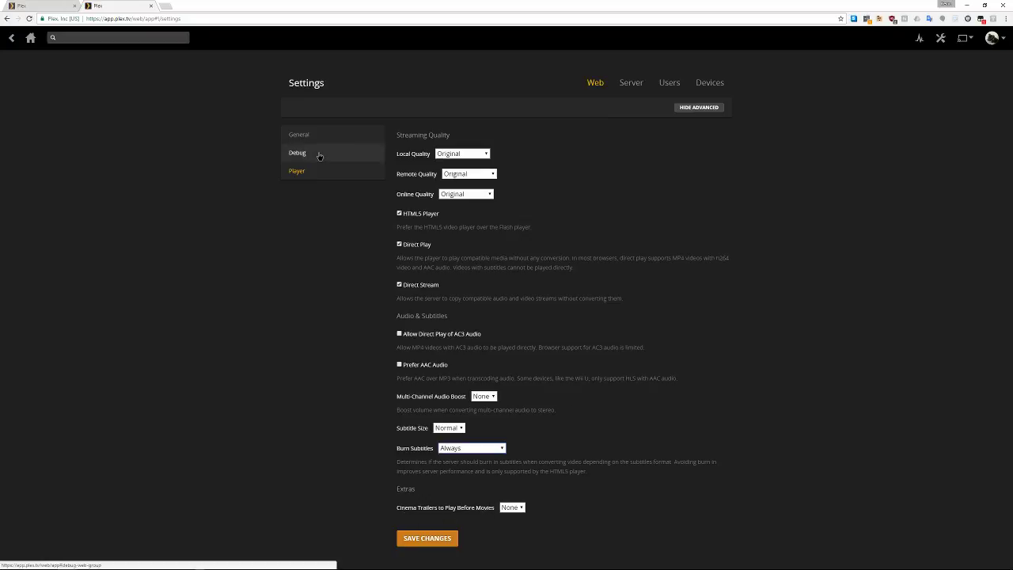
pyautogui.click(633, 86)
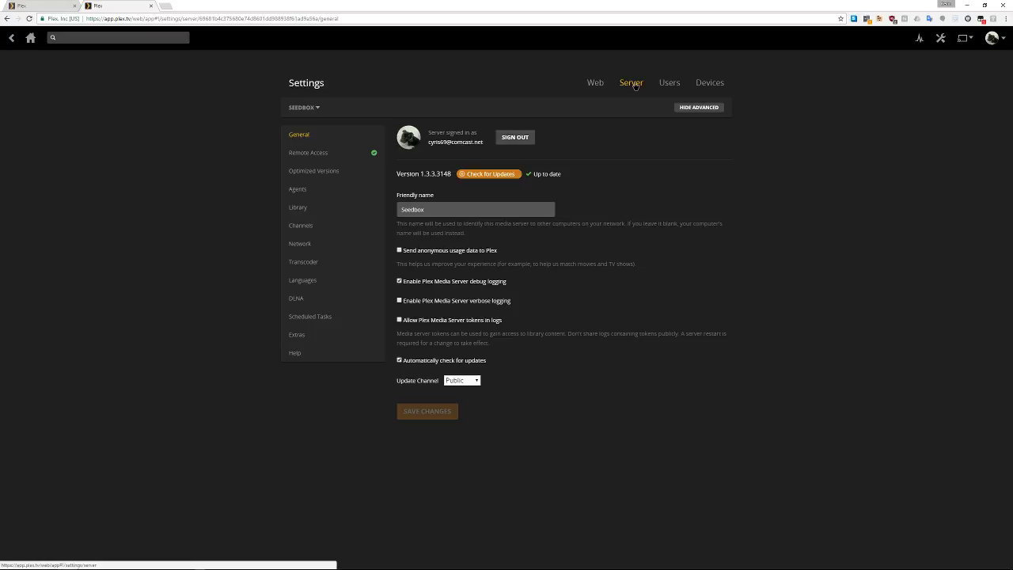
# Review Transcoder and the Movie Database and Plex Movie agents, then open Library settings
pyautogui.click(299, 264)
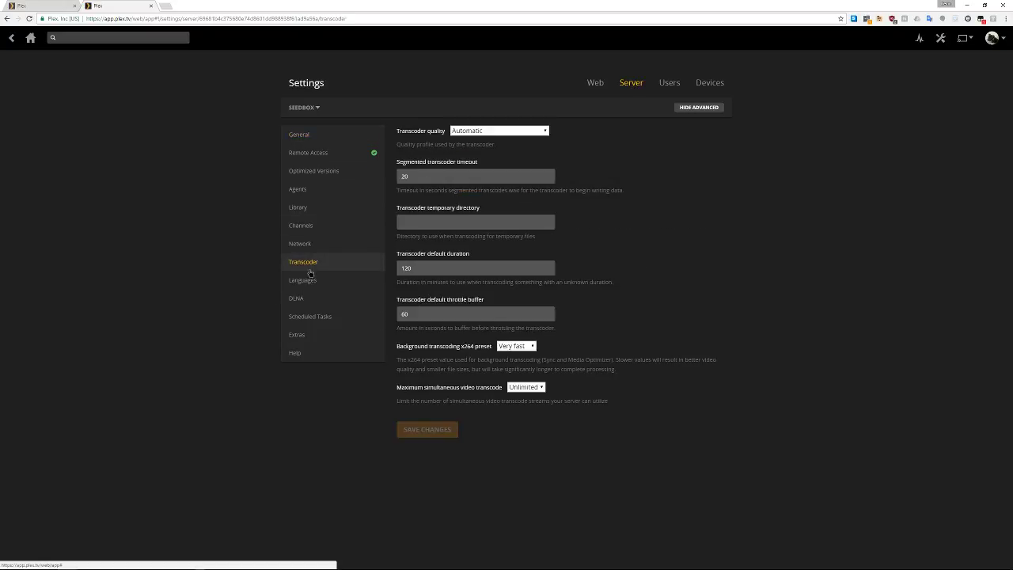
pyautogui.click(327, 197)
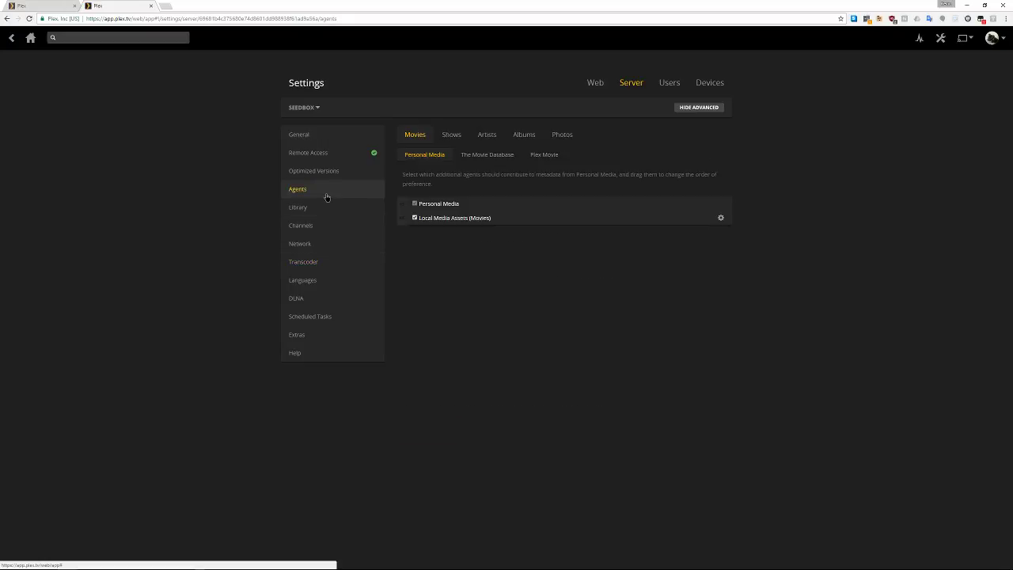
pyautogui.click(479, 154)
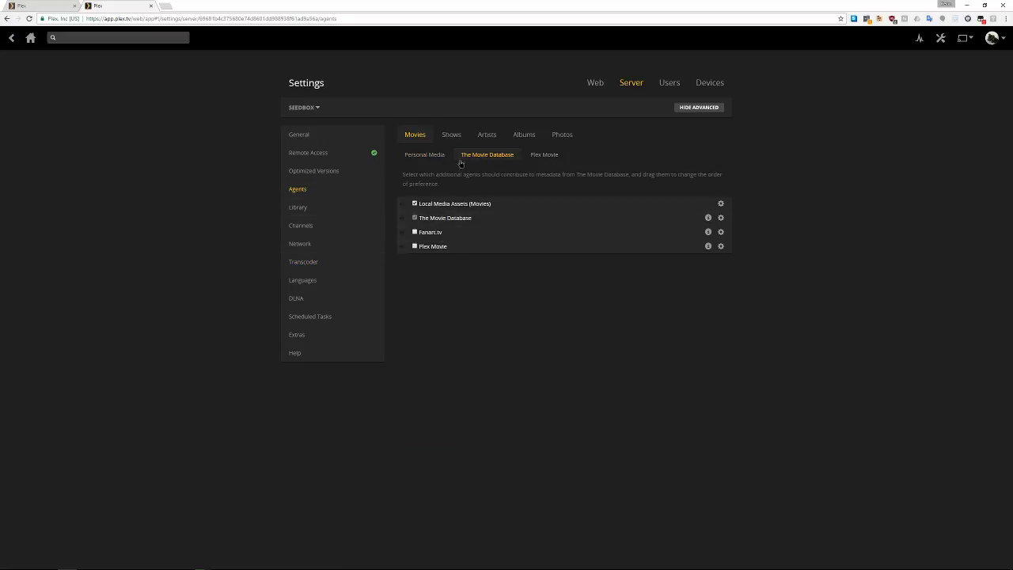
pyautogui.click(542, 155)
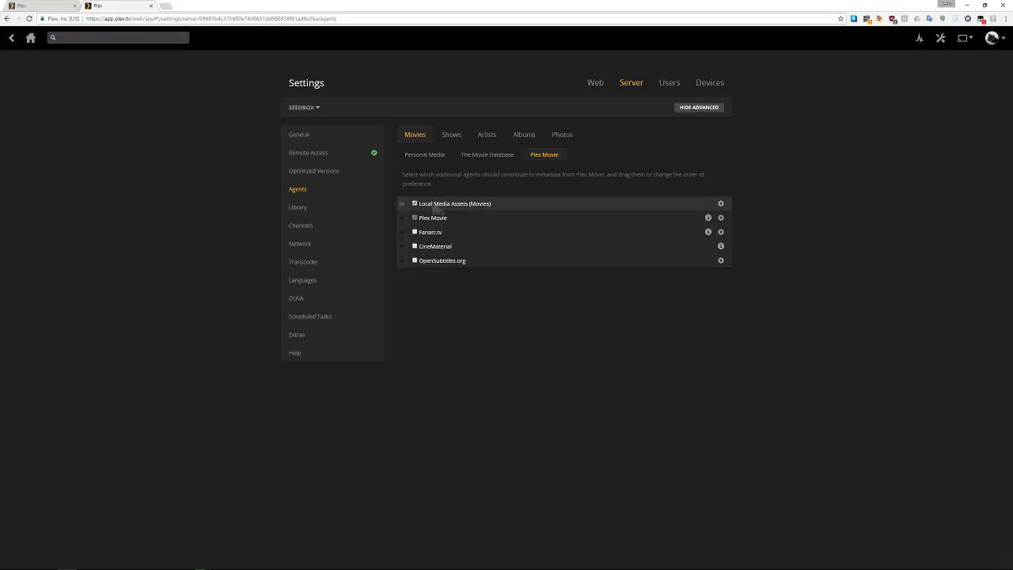
pyautogui.moveTo(402, 228)
pyautogui.mouseDown()
pyautogui.moveTo(402, 210)
pyautogui.moveTo(406, 235)
pyautogui.mouseUp()
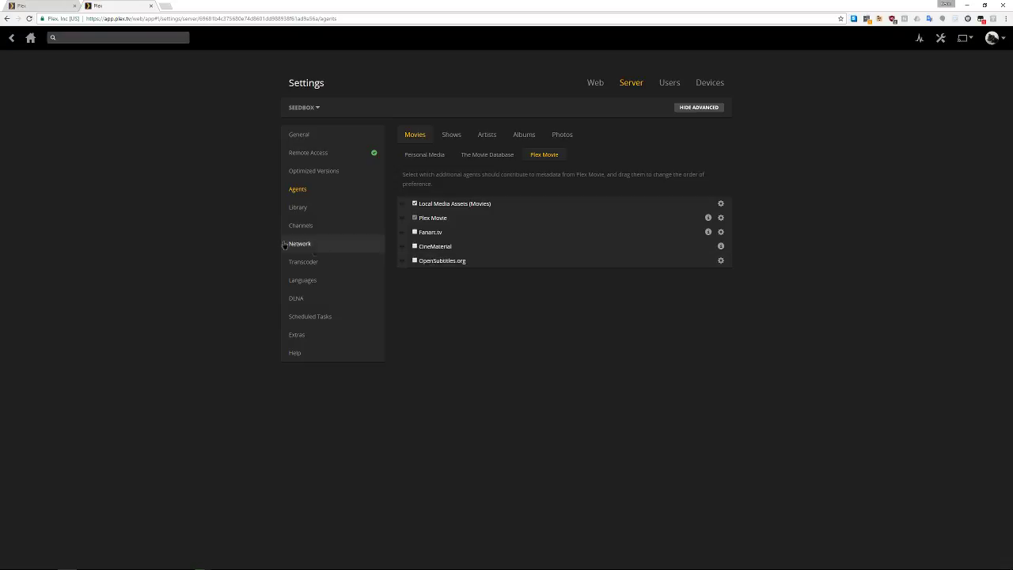
pyautogui.click(294, 208)
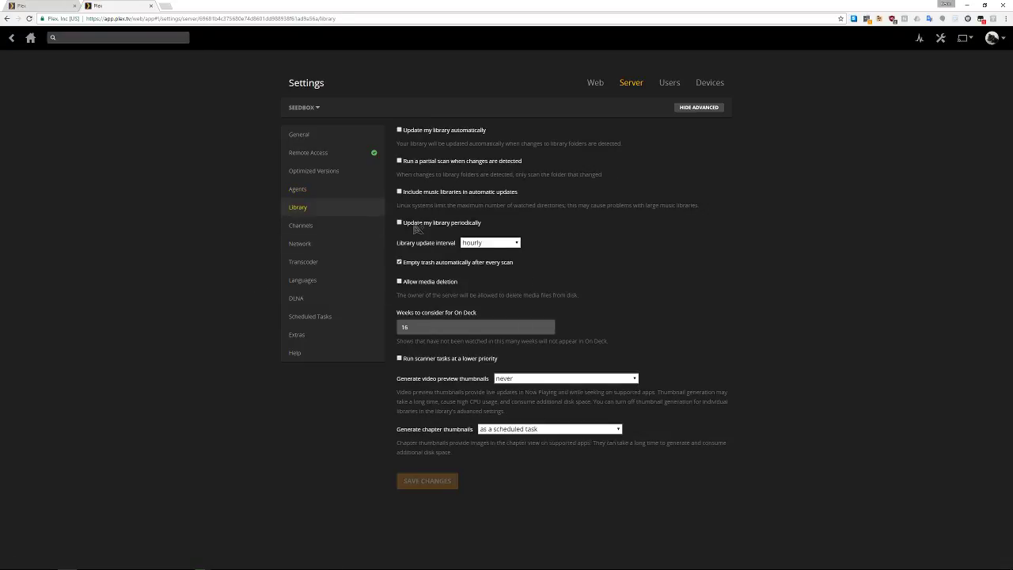
# Browse the Channels, Network, Users and Devices pages, then return to the Seedbox home
pyautogui.click(307, 227)
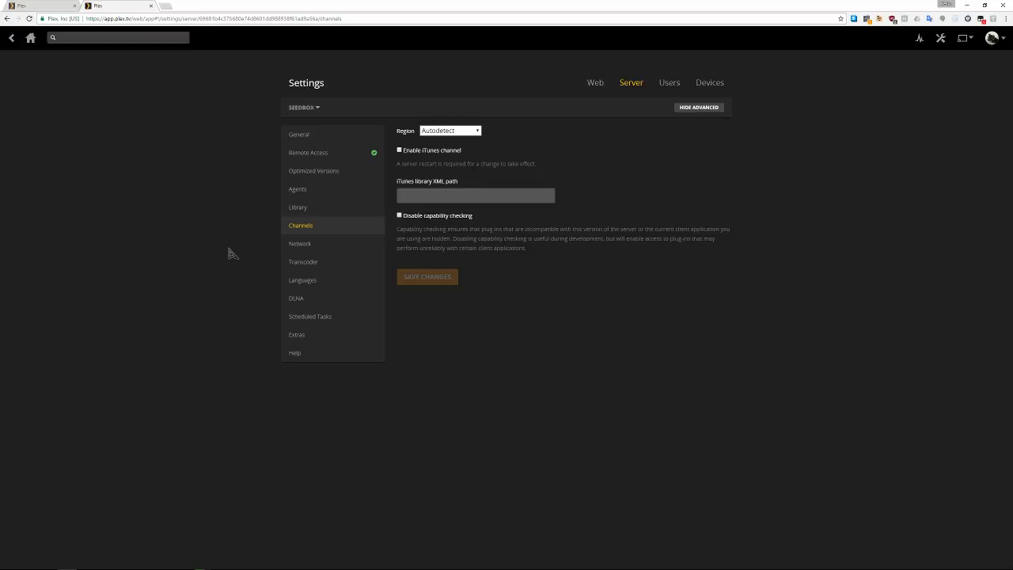
pyautogui.click(307, 245)
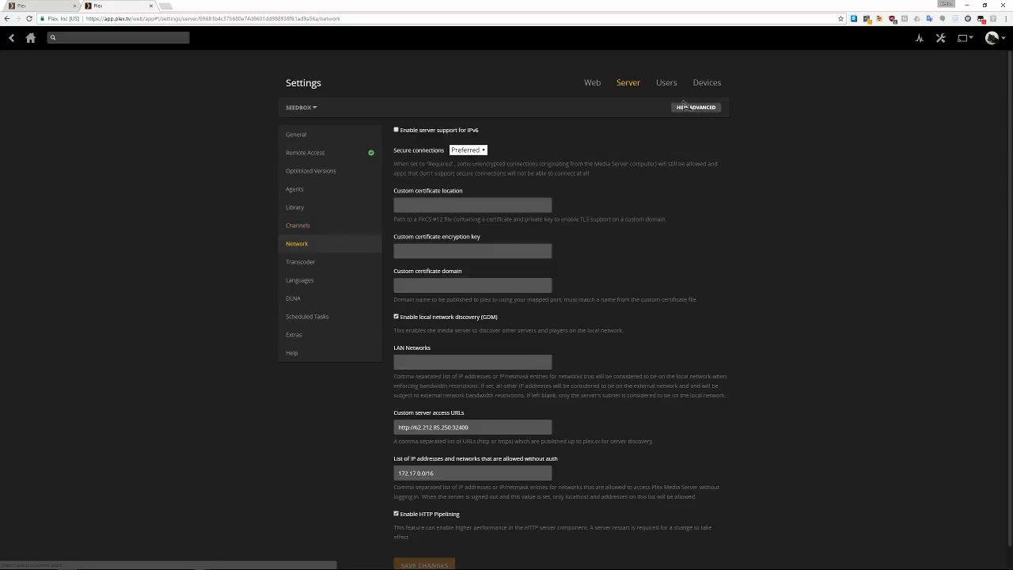
pyautogui.click(667, 84)
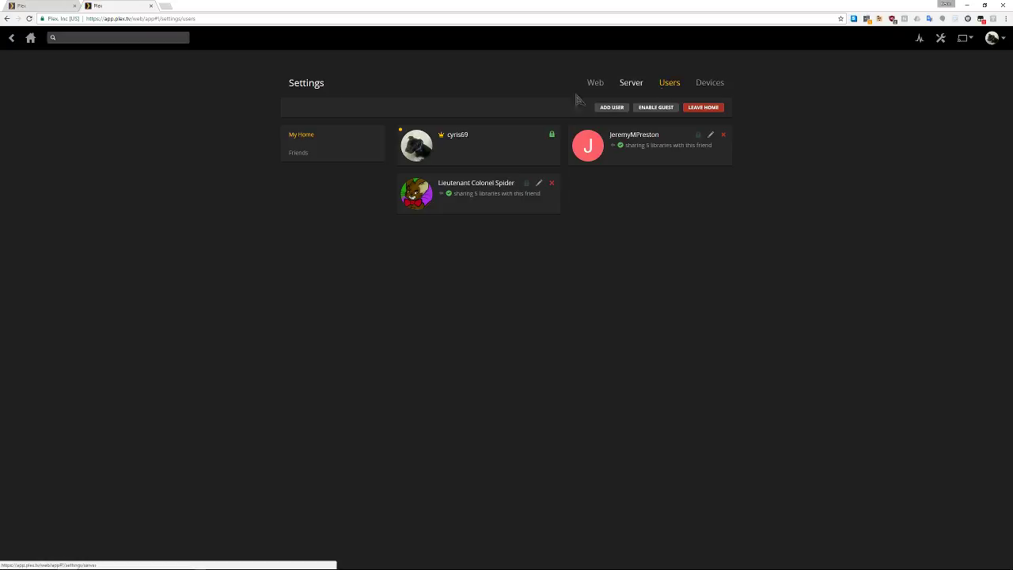
pyautogui.click(12, 40)
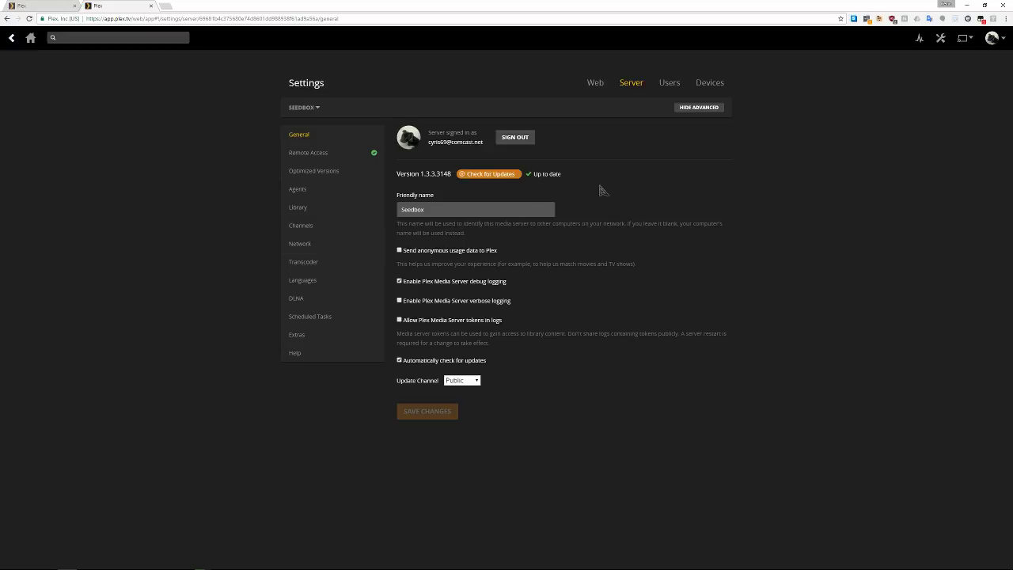
pyautogui.click(670, 83)
pyautogui.click(700, 86)
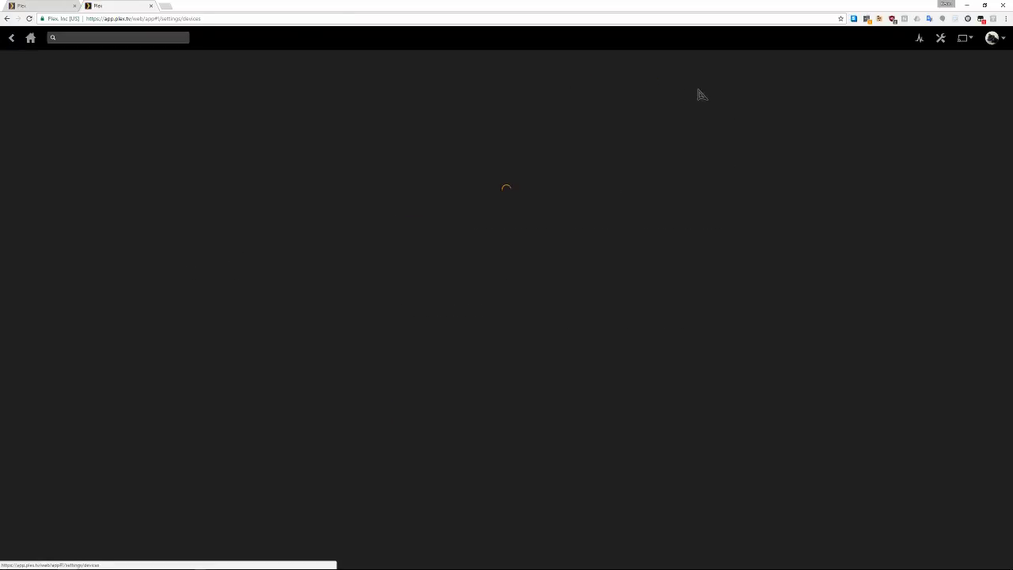
pyautogui.click(31, 38)
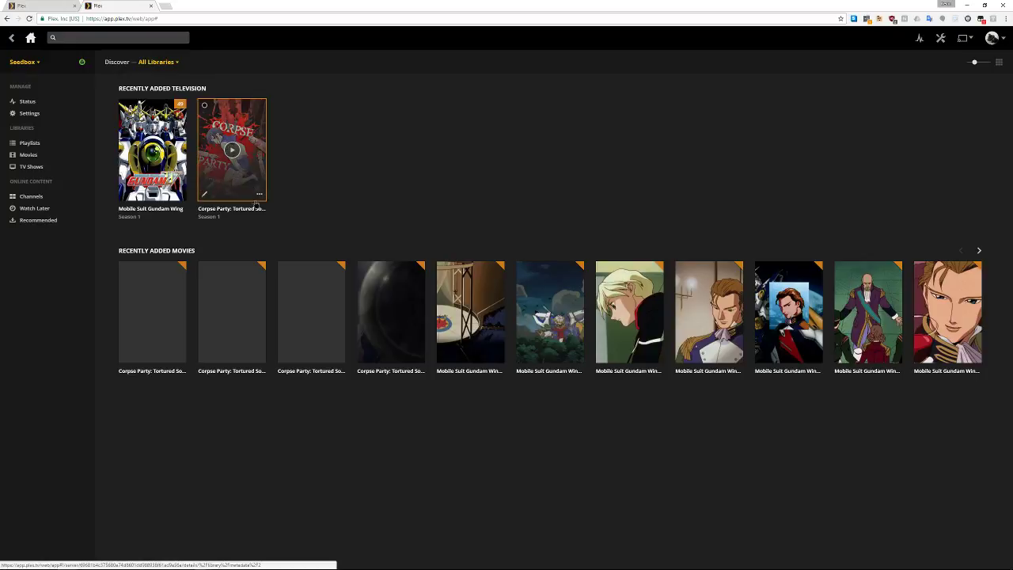
pyautogui.click(259, 194)
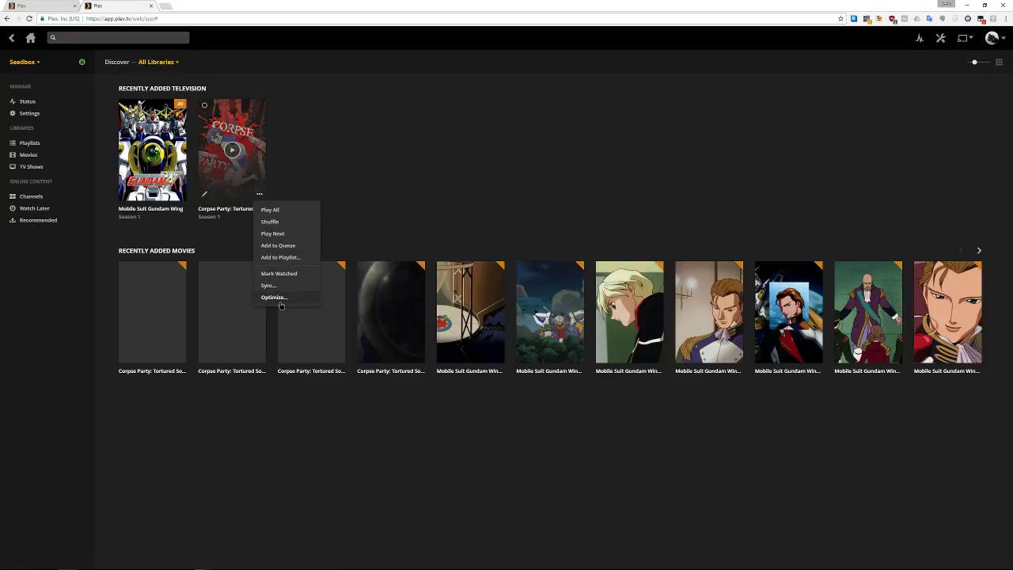
pyautogui.click(391, 148)
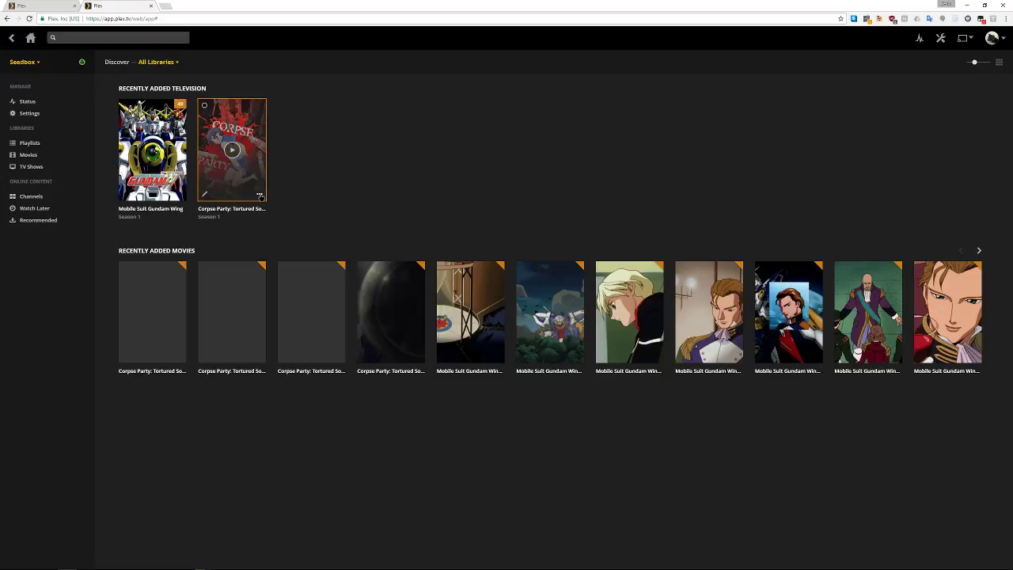
pyautogui.click(259, 195)
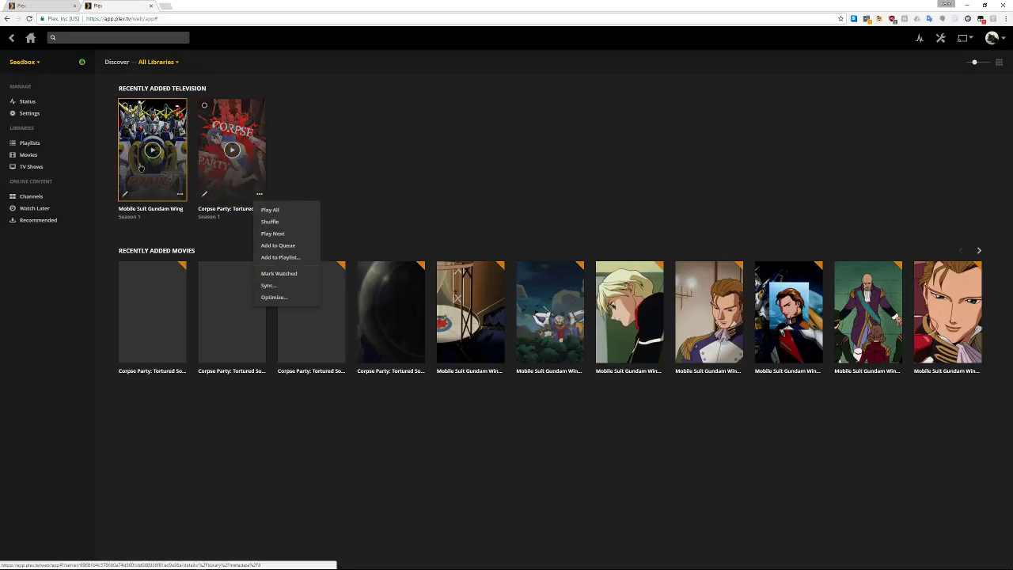
pyautogui.click(483, 176)
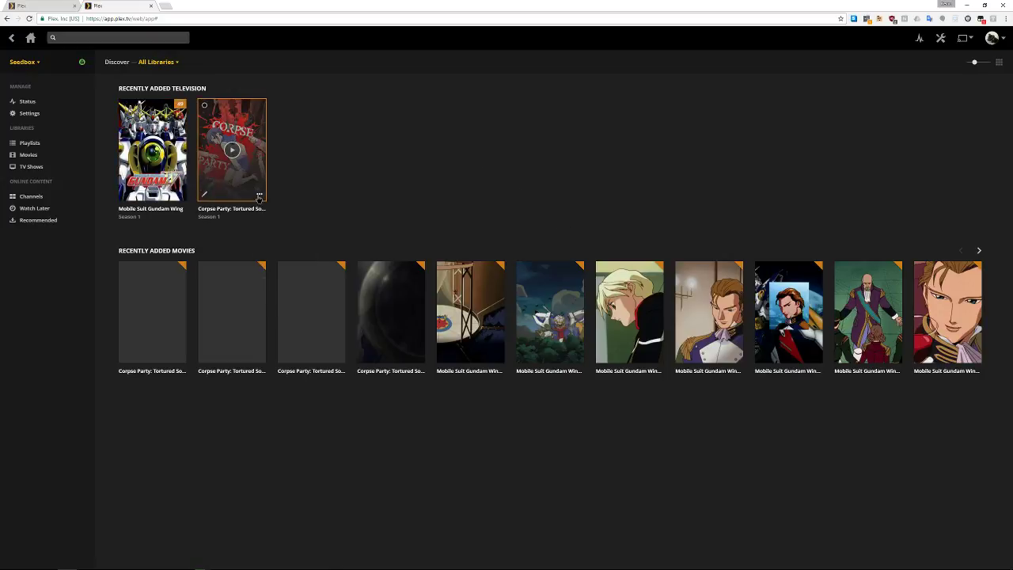
pyautogui.click(259, 195)
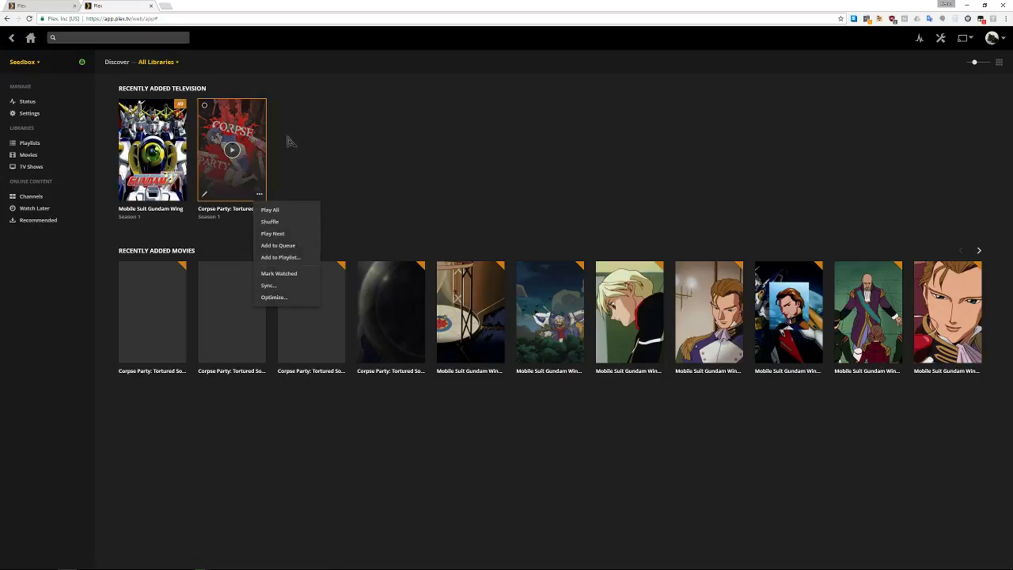
pyautogui.click(404, 174)
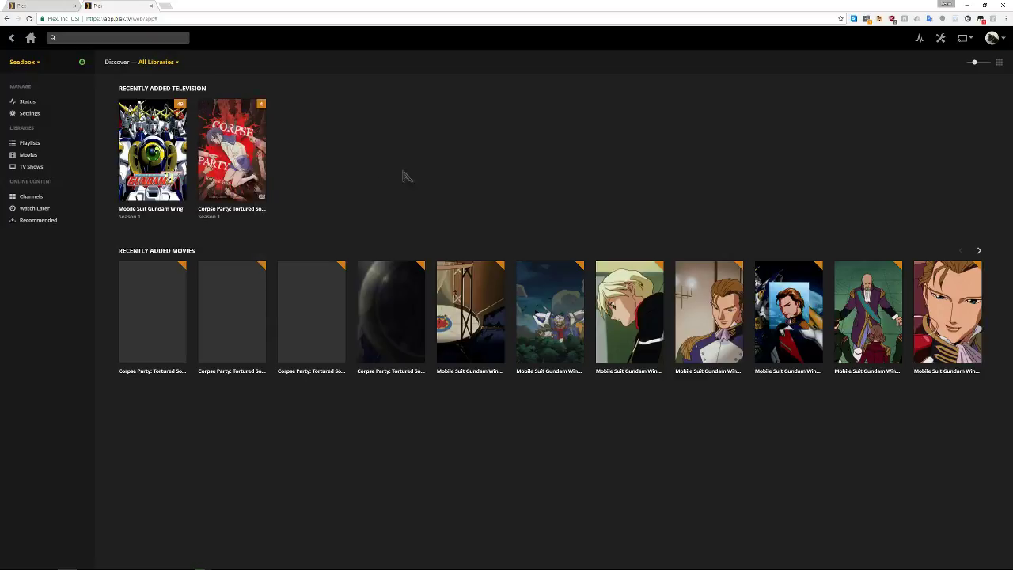